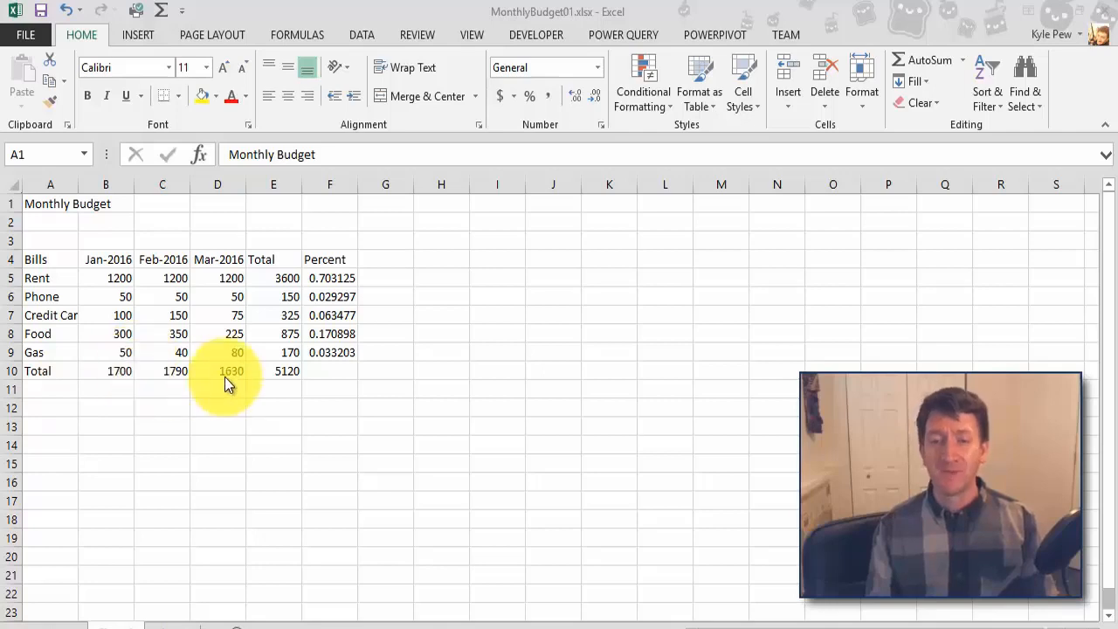
Step: Clear the existing total formulas from cells B10:E10 and E5:E9
{"action": "left_click", "coordinate": [107, 371]}
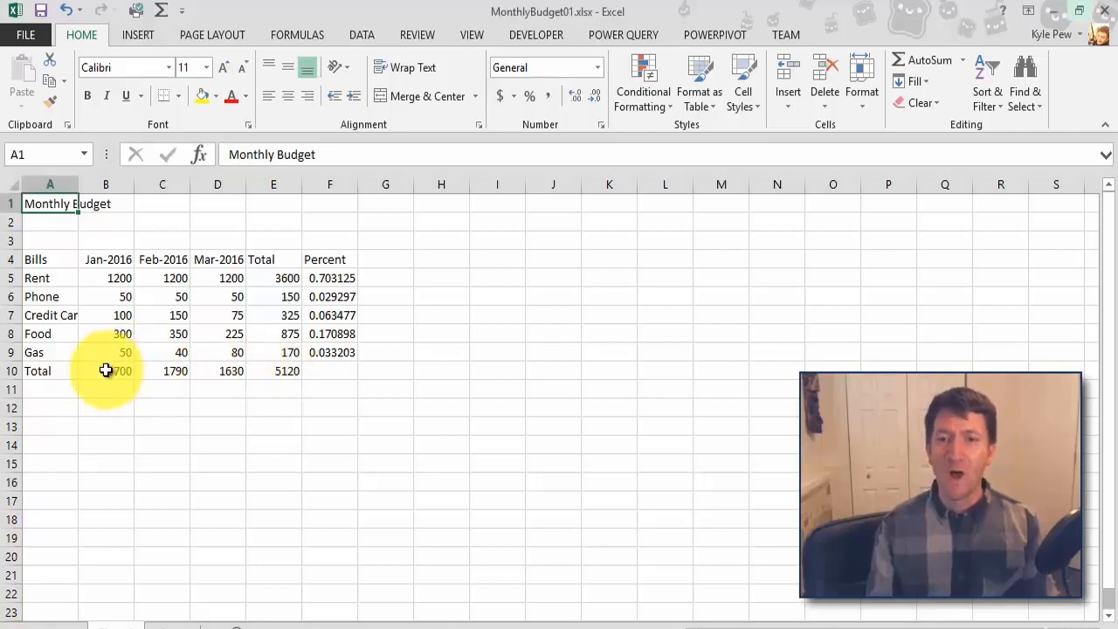
{"action": "left_click_drag", "start_coordinate": [107, 371], "coordinate": [261, 379]}
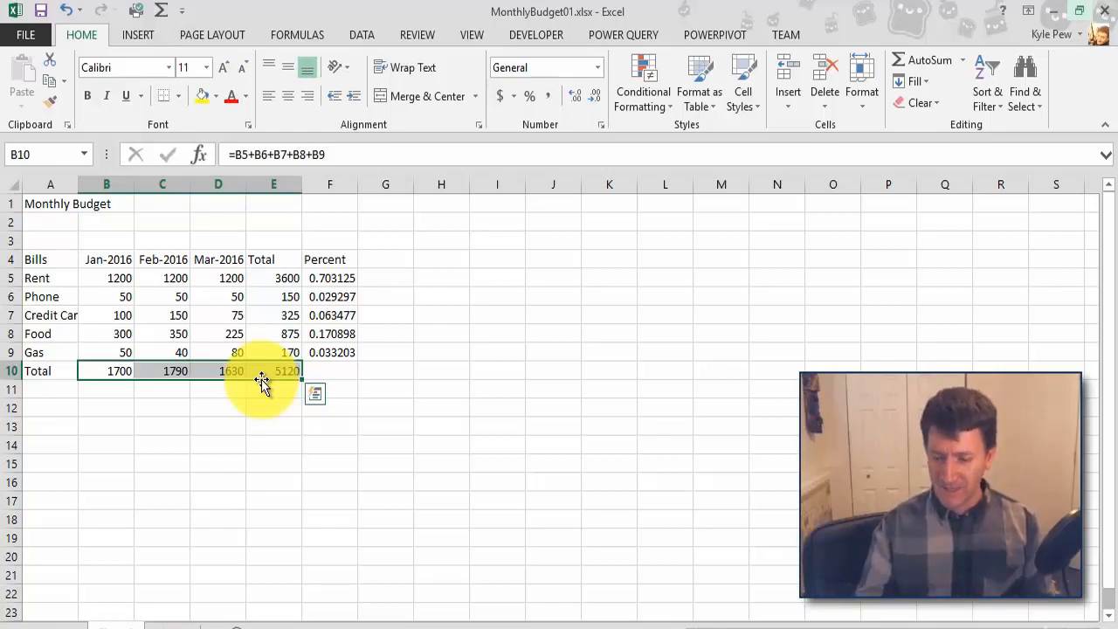
{"action": "key", "text": "Delete"}
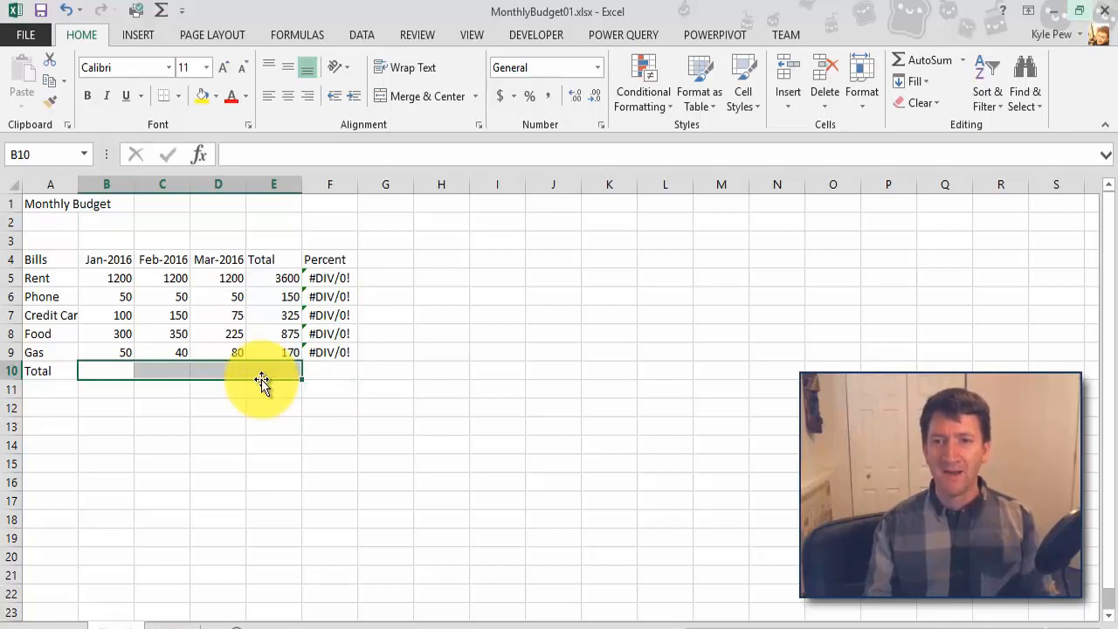
{"action": "left_click_drag", "start_coordinate": [273, 279], "coordinate": [270, 351]}
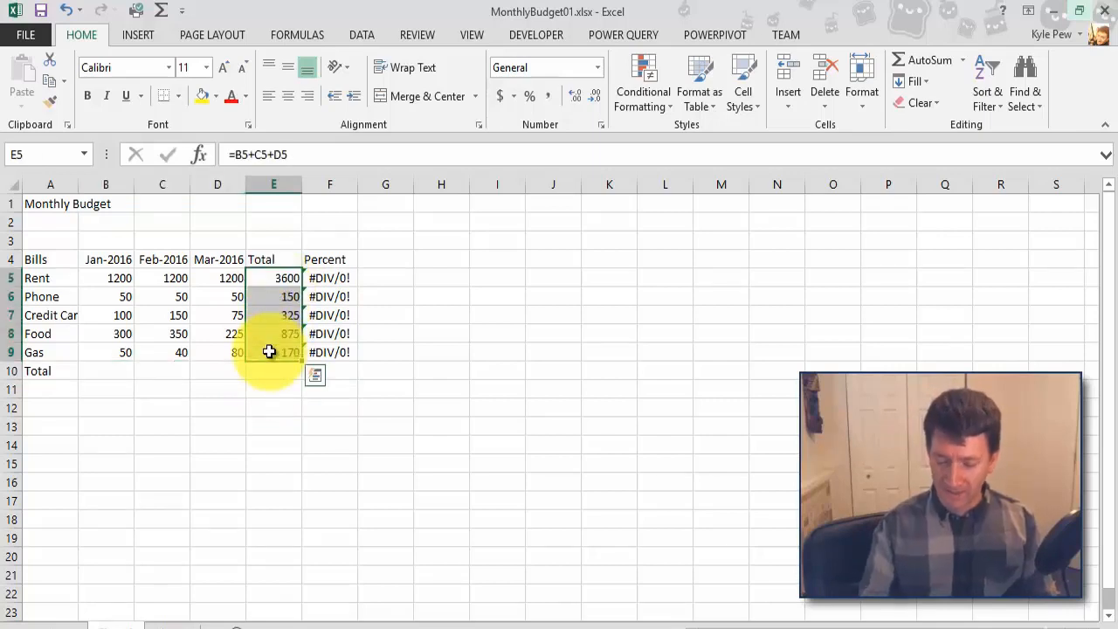
{"action": "key", "text": "Delete"}
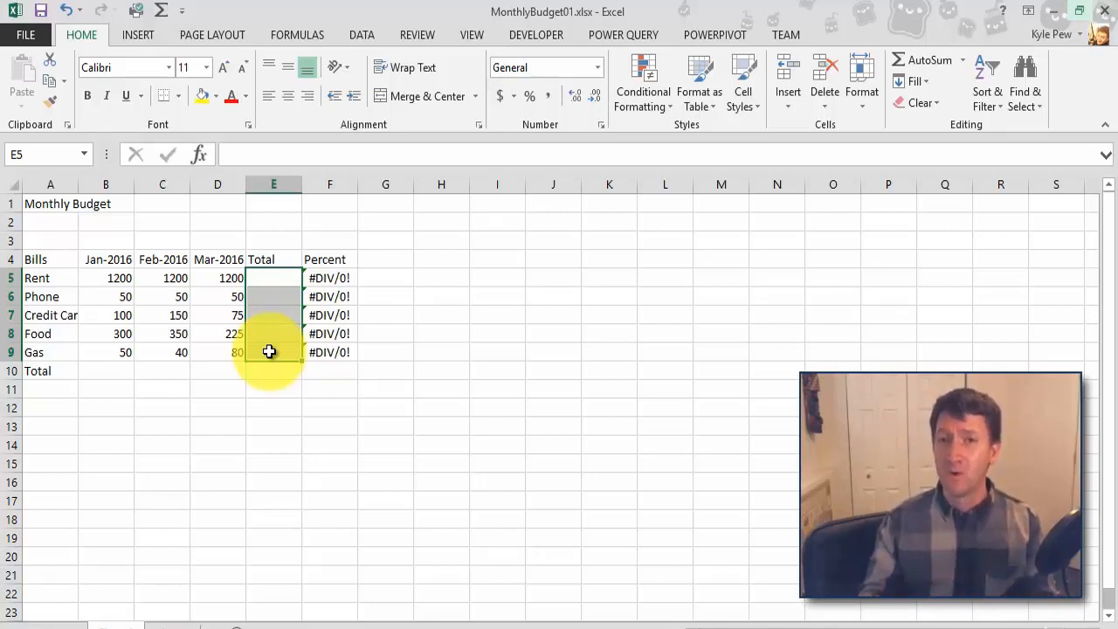
Step: Start a SUM function from the Math & Trig category in cell B10, keeping the January column uncovered by its arguments dialog
{"action": "left_click", "coordinate": [101, 372]}
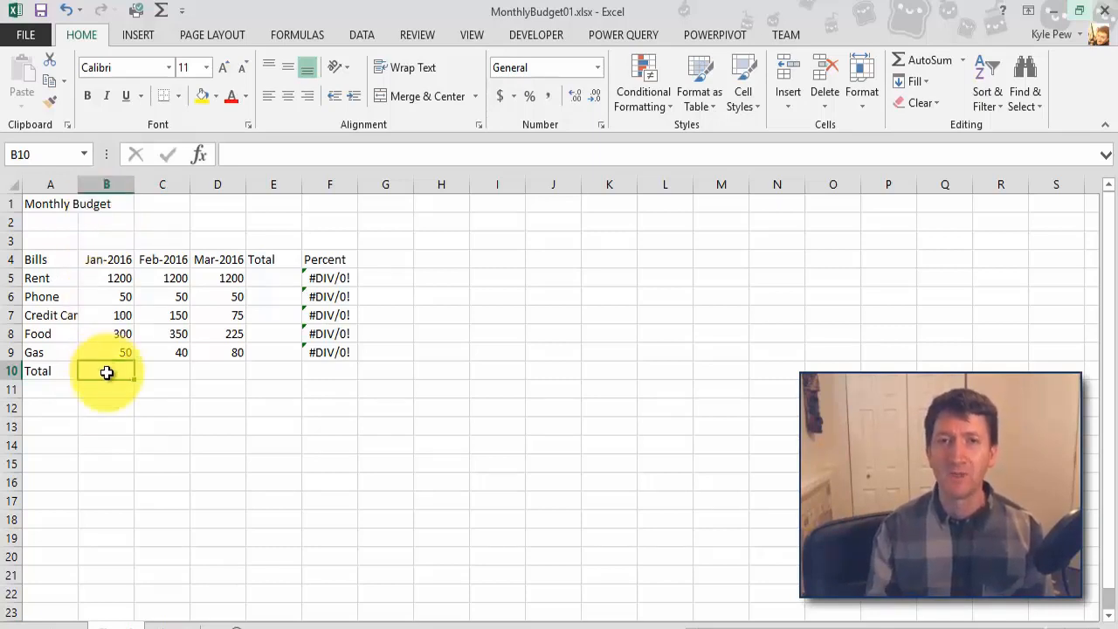
{"action": "left_click", "coordinate": [298, 34]}
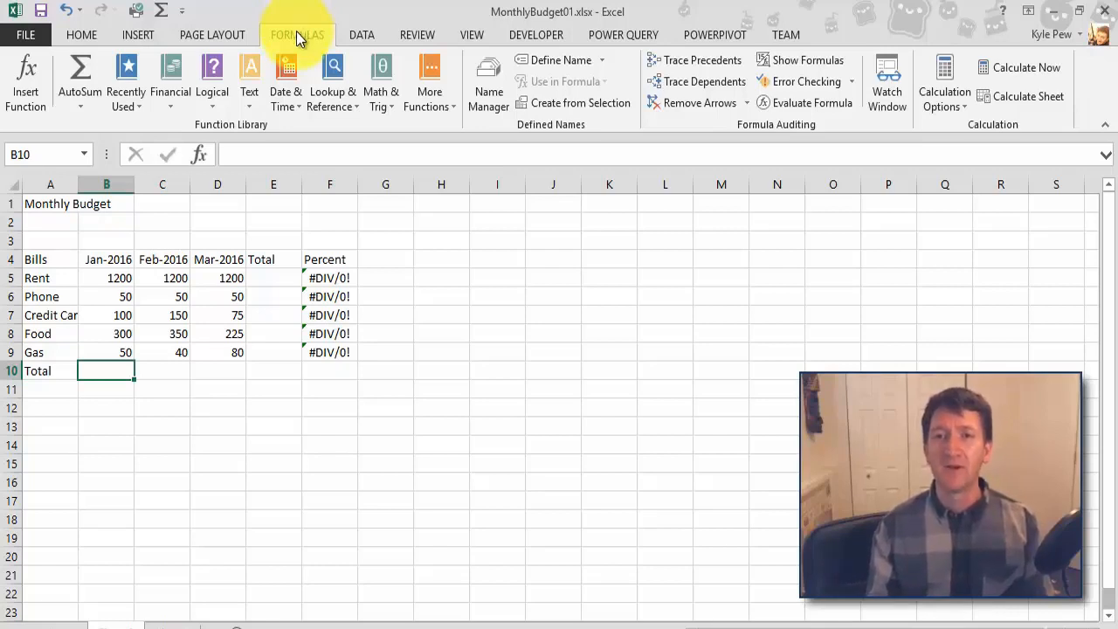
{"action": "left_click", "coordinate": [374, 103]}
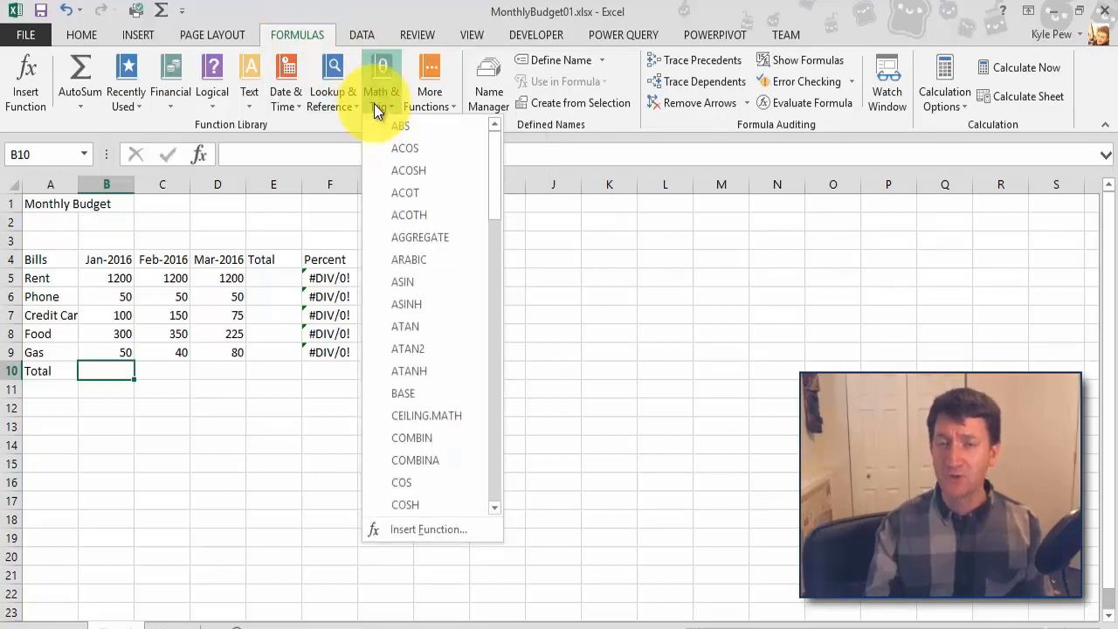
{"action": "left_click_drag", "start_coordinate": [497, 175], "coordinate": [493, 440]}
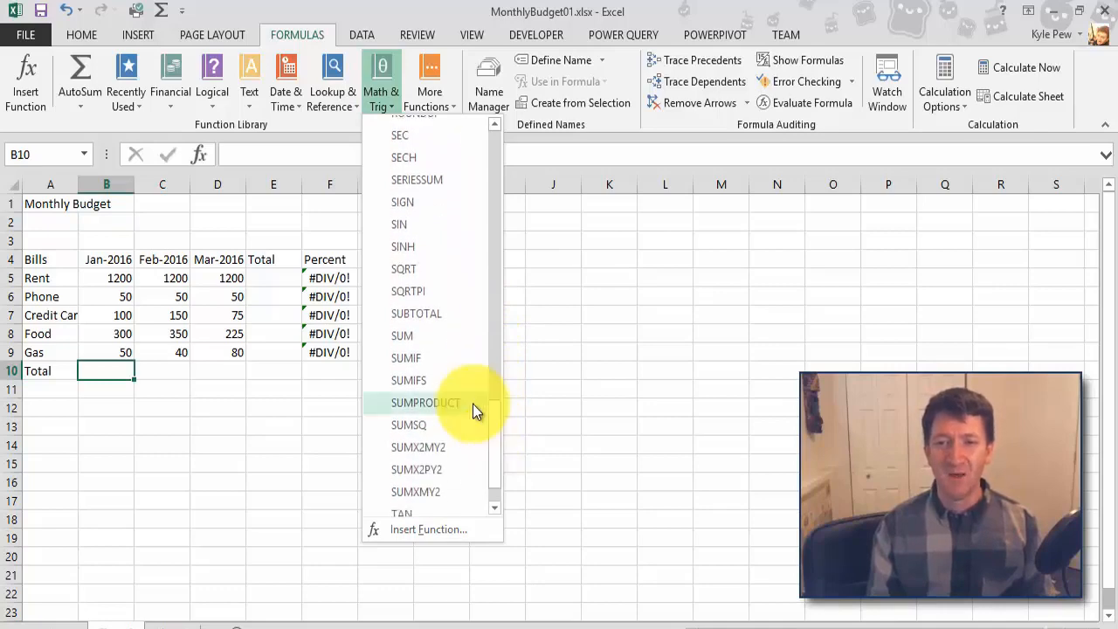
{"action": "left_click", "coordinate": [427, 333]}
{"action": "left_click_drag", "start_coordinate": [246, 117], "coordinate": [263, 94]}
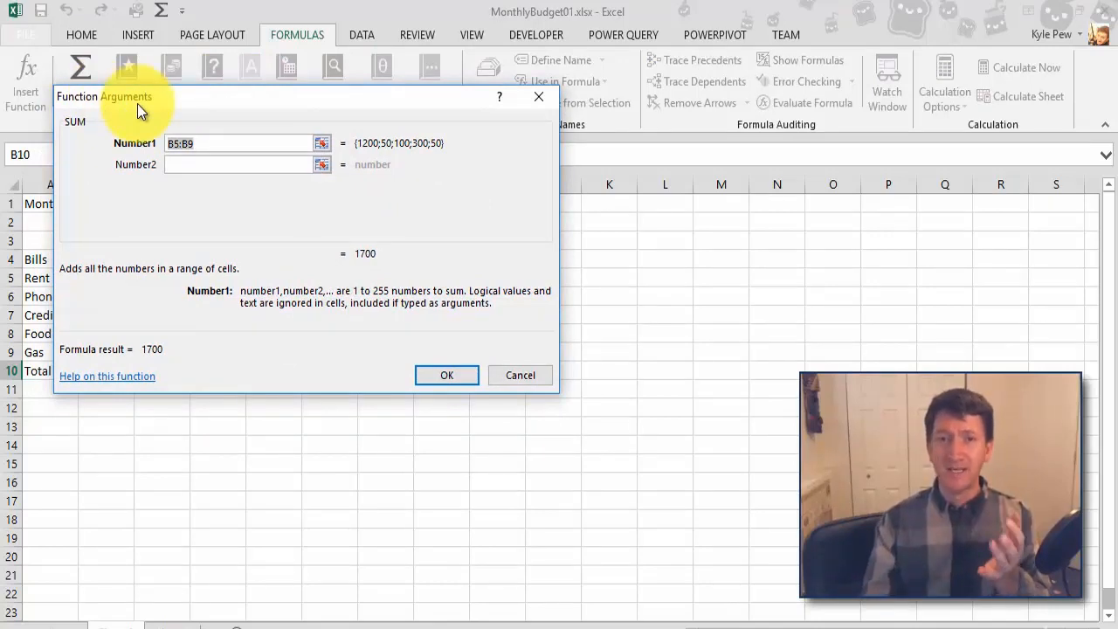
{"action": "left_click_drag", "start_coordinate": [137, 104], "coordinate": [230, 91]}
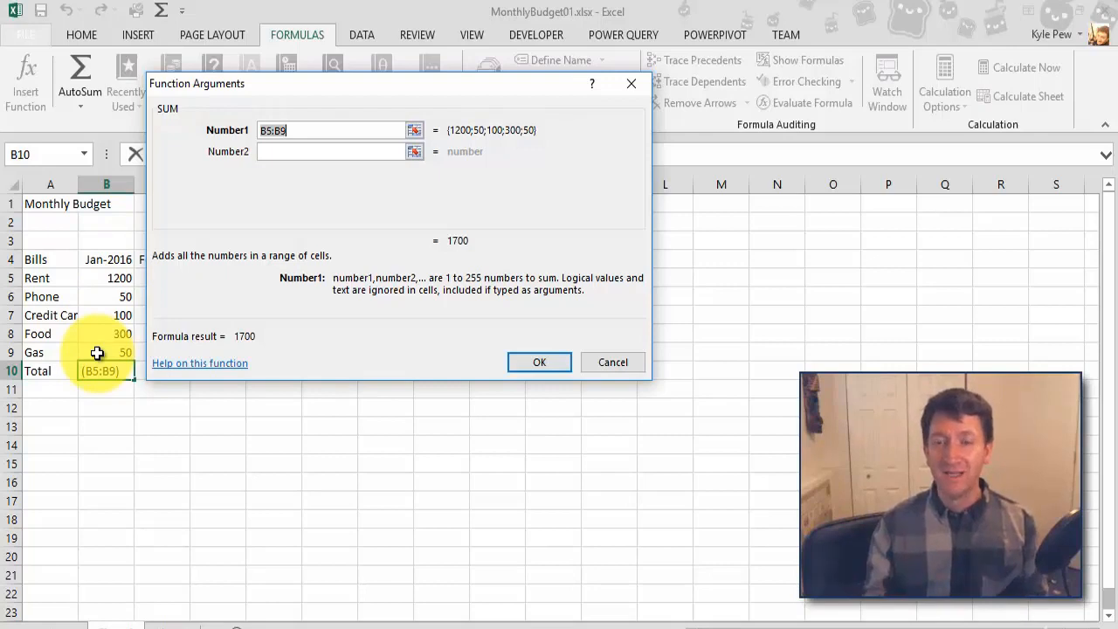
Step: Replace the suggested Number1 argument by picking the range B5:B9 on the sheet, and complete the January total
{"action": "left_click", "coordinate": [306, 129]}
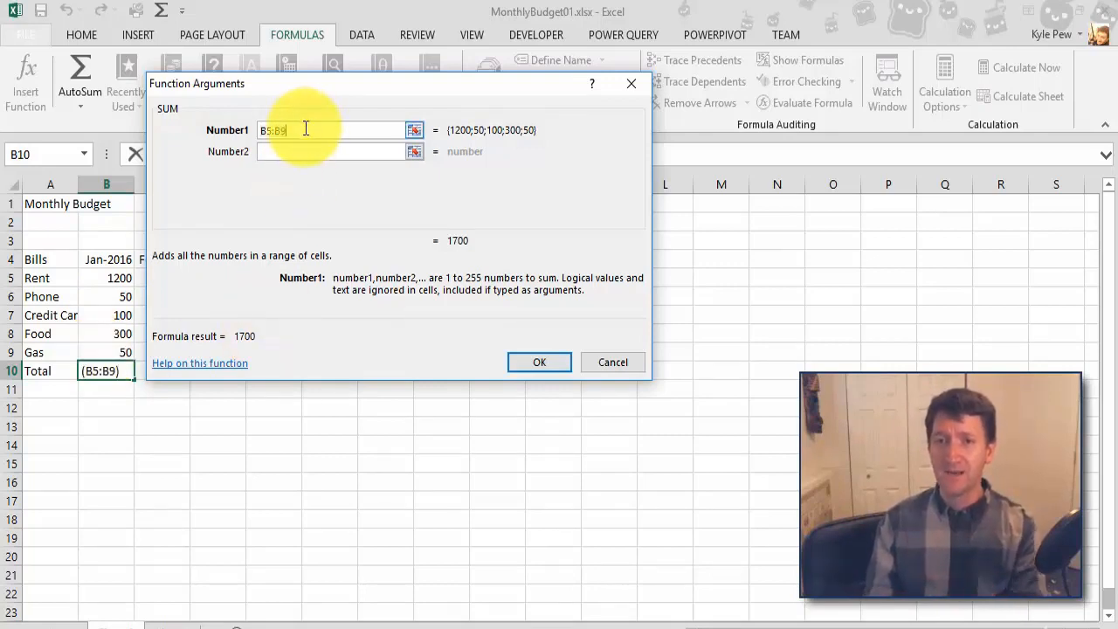
{"action": "key", "text": "BackSpace"}
{"action": "key", "text": "BackSpace"}
{"action": "key", "text": "BackSpace"}
{"action": "key", "text": "BackSpace"}
{"action": "key", "text": "BackSpace"}
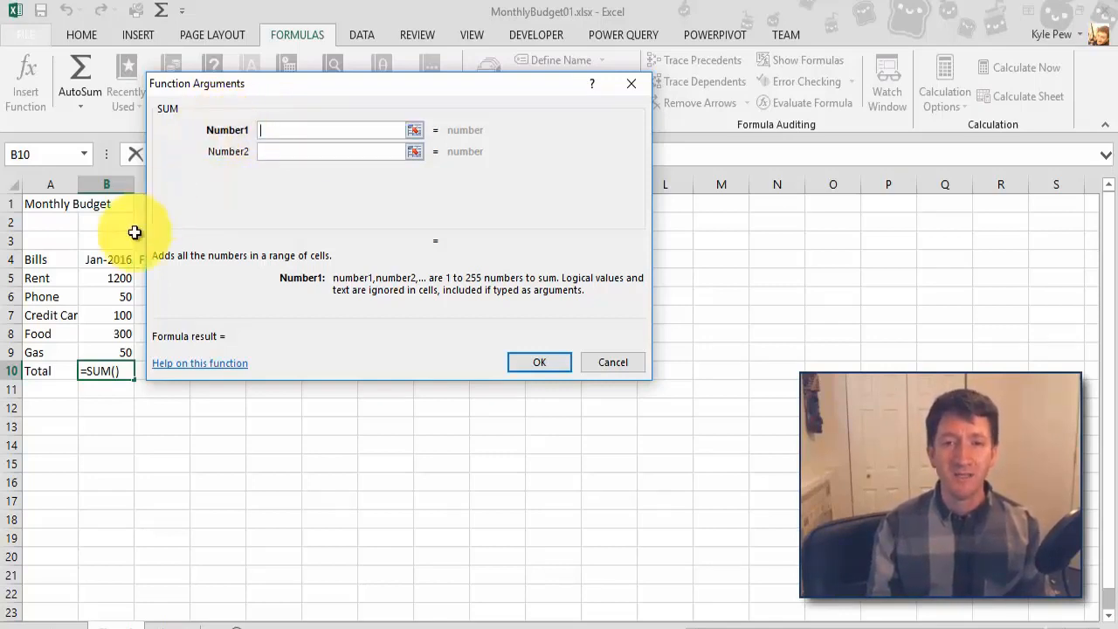
{"action": "left_click_drag", "start_coordinate": [100, 278], "coordinate": [125, 348]}
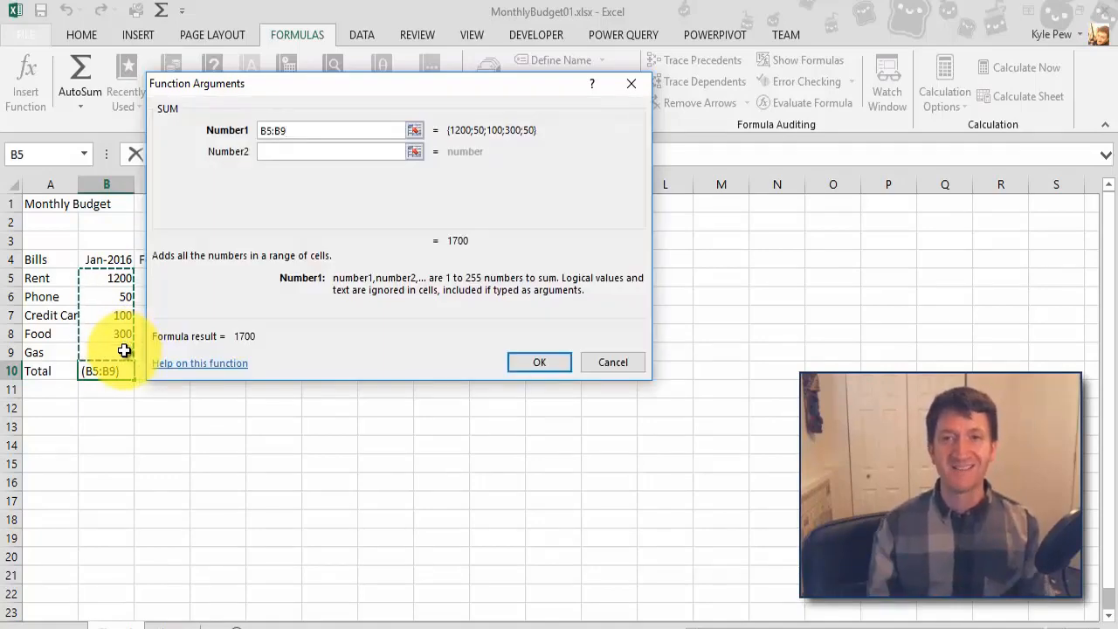
{"action": "left_click", "coordinate": [539, 362]}
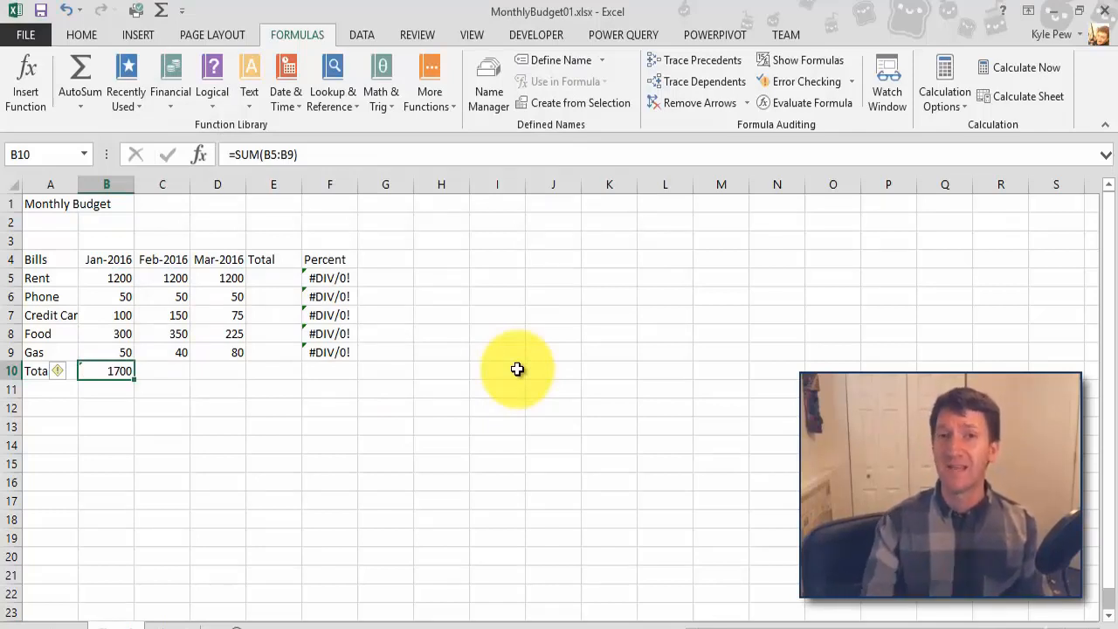
Step: Total the February bills in cell C10 with the Math & Trig SUM function over C5:C9
{"action": "left_click", "coordinate": [157, 371]}
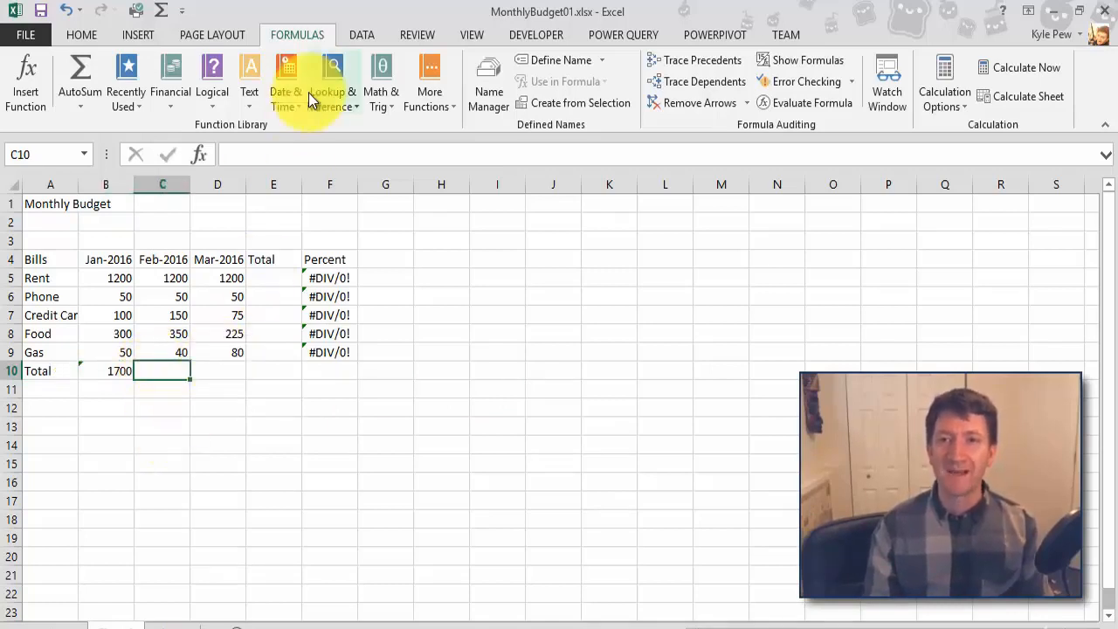
{"action": "left_click", "coordinate": [378, 108]}
{"action": "scroll", "coordinate": [427, 259], "scroll_direction": "down", "scroll_amount": 13}
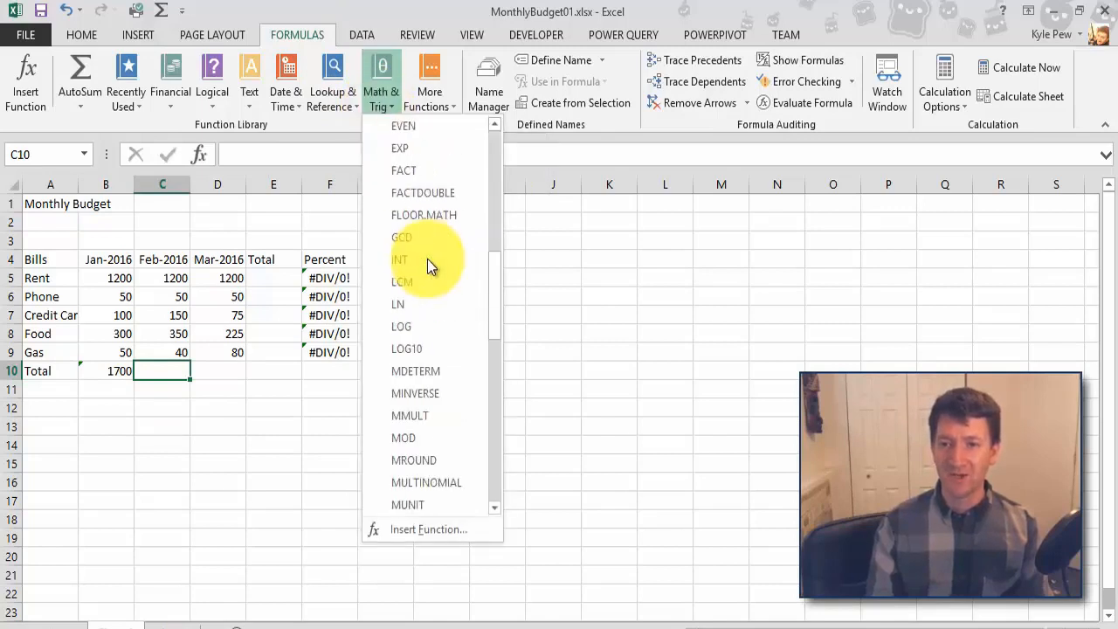
{"action": "scroll", "coordinate": [428, 259], "scroll_direction": "down", "scroll_amount": 5}
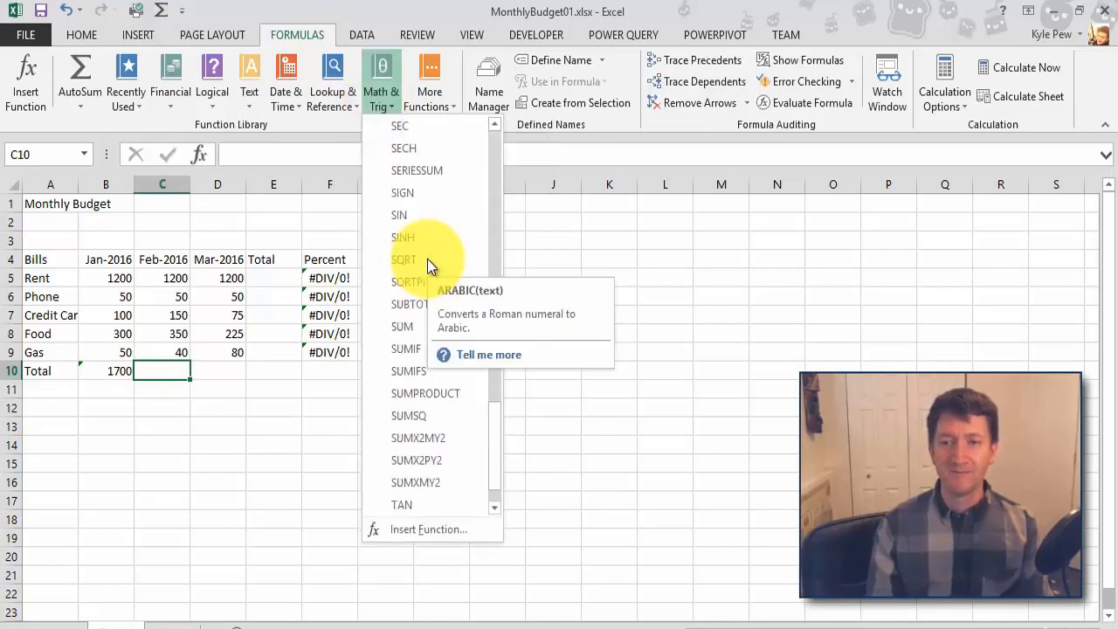
{"action": "left_click", "coordinate": [413, 327]}
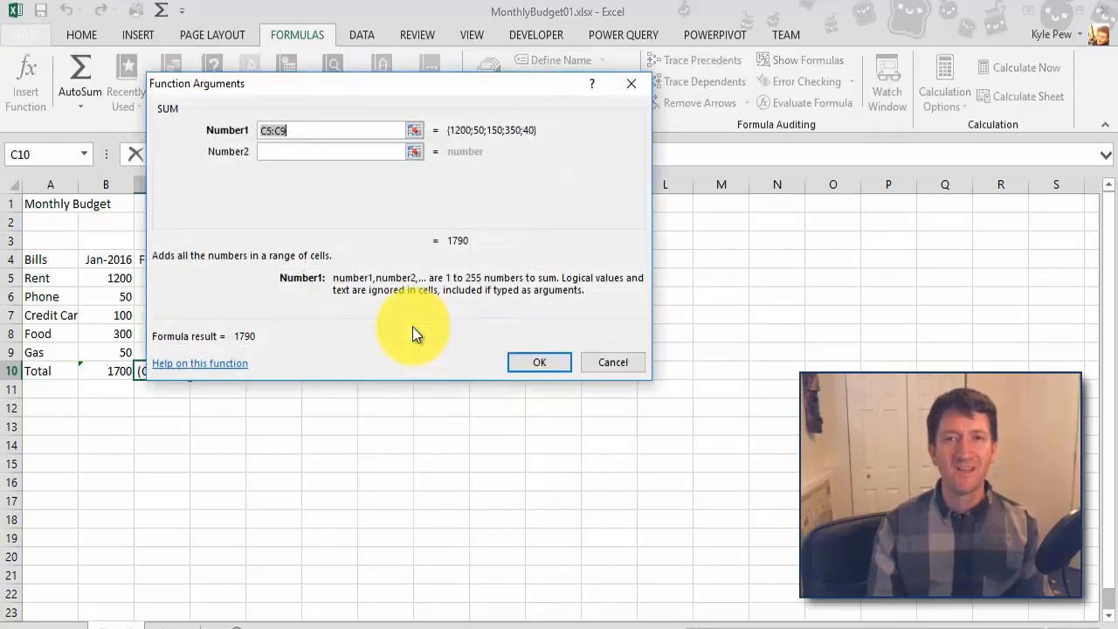
{"action": "left_click_drag", "start_coordinate": [229, 85], "coordinate": [286, 80]}
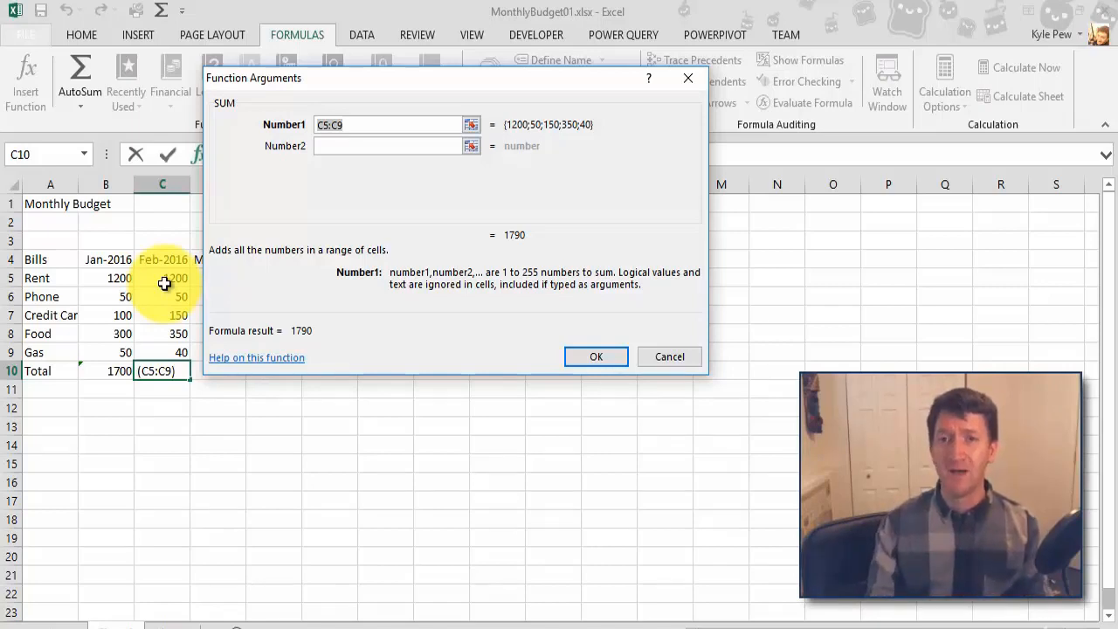
{"action": "left_click", "coordinate": [591, 358]}
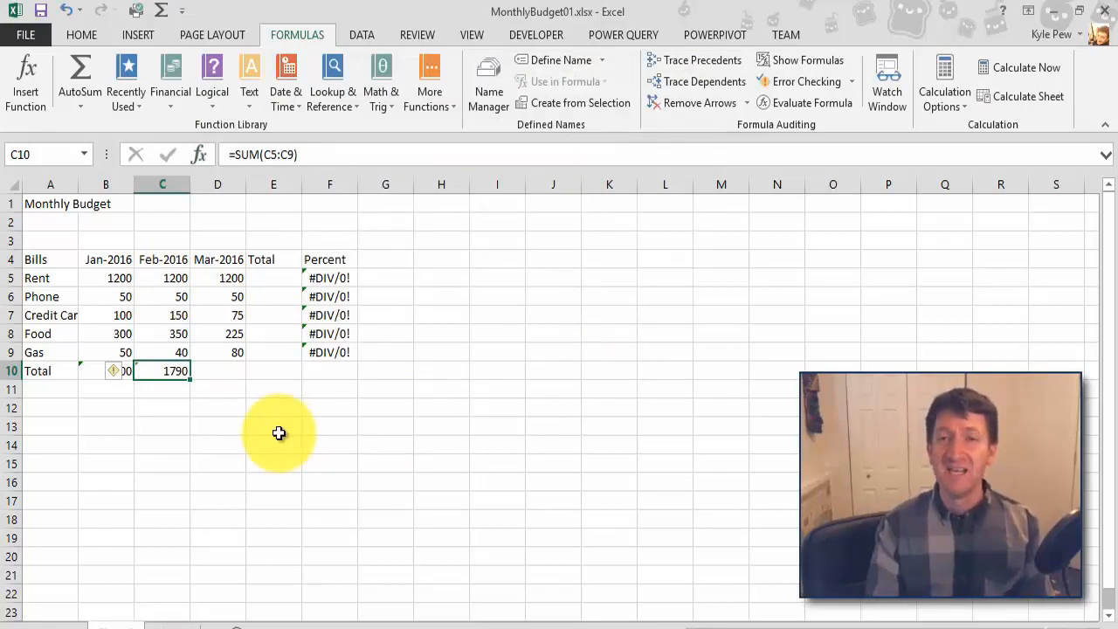
Step: Examine the SUM formula inside the February total cell C10 and leave it as it is
{"action": "double_click", "coordinate": [151, 371]}
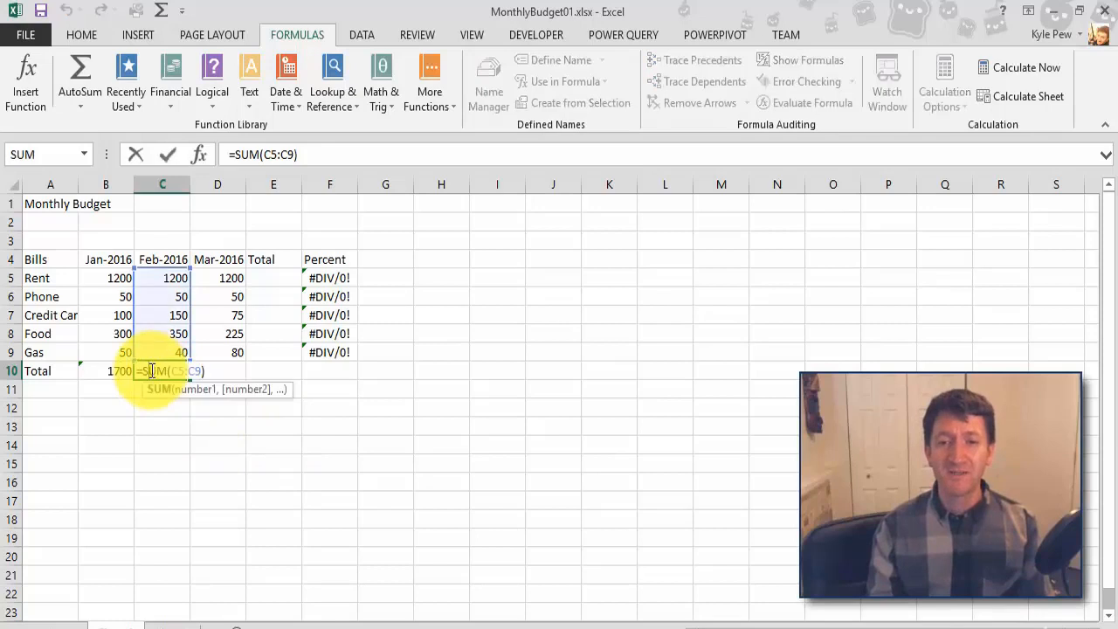
{"action": "left_click", "coordinate": [206, 374]}
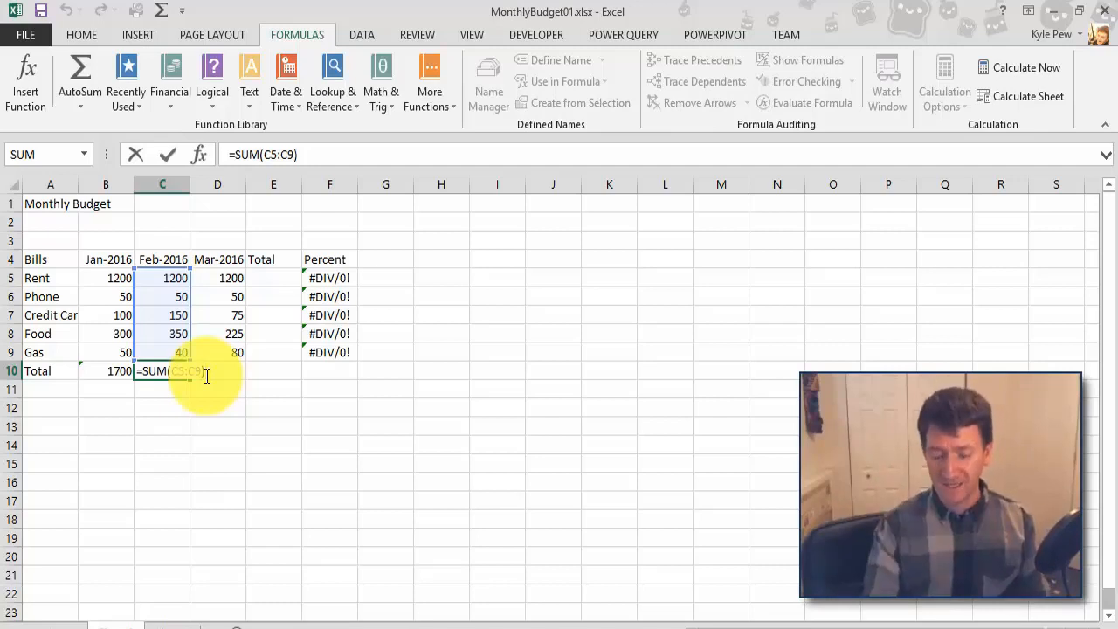
{"action": "key", "text": "Return"}
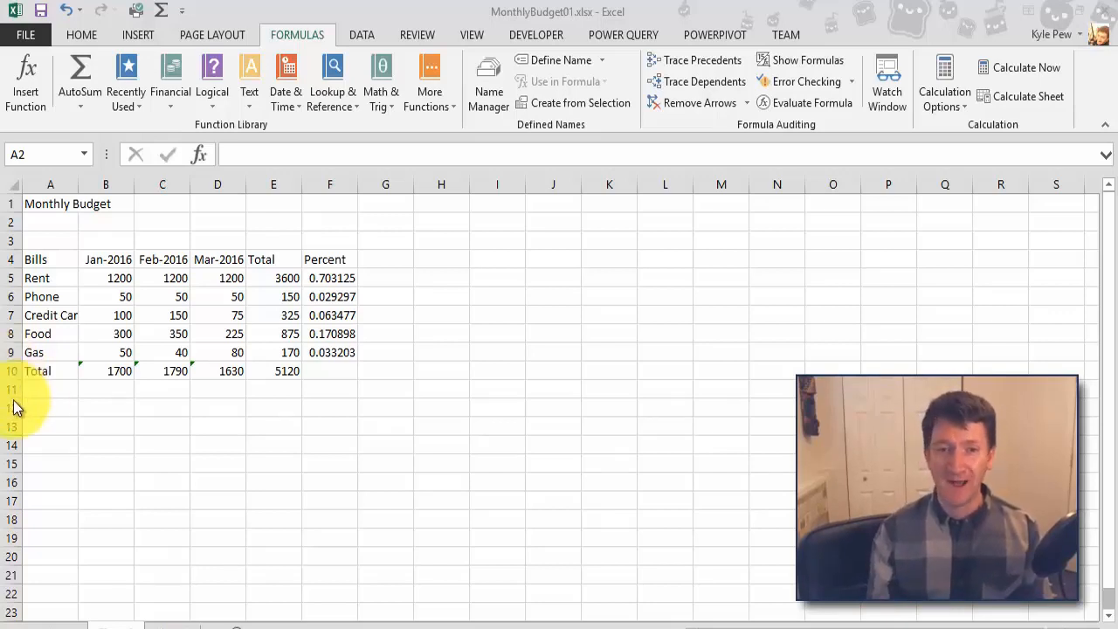
Step: Enter the labels MIN in cell A12 and MAX in cell A13 below the budget table
{"action": "left_click", "coordinate": [39, 410]}
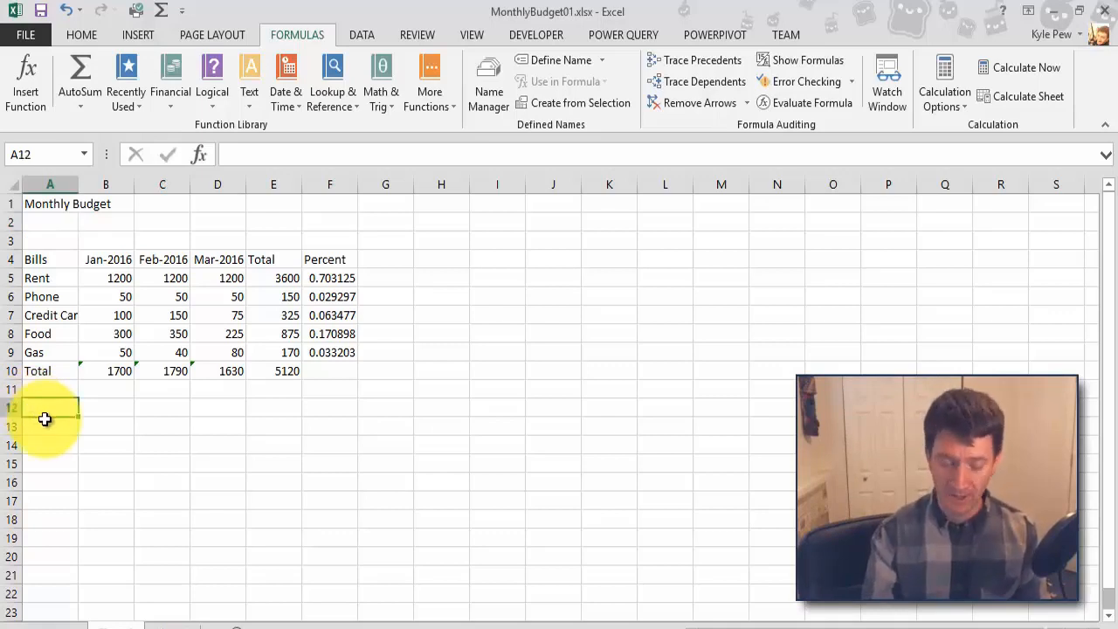
{"action": "type", "text": "MIN"}
{"action": "key", "text": "Return"}
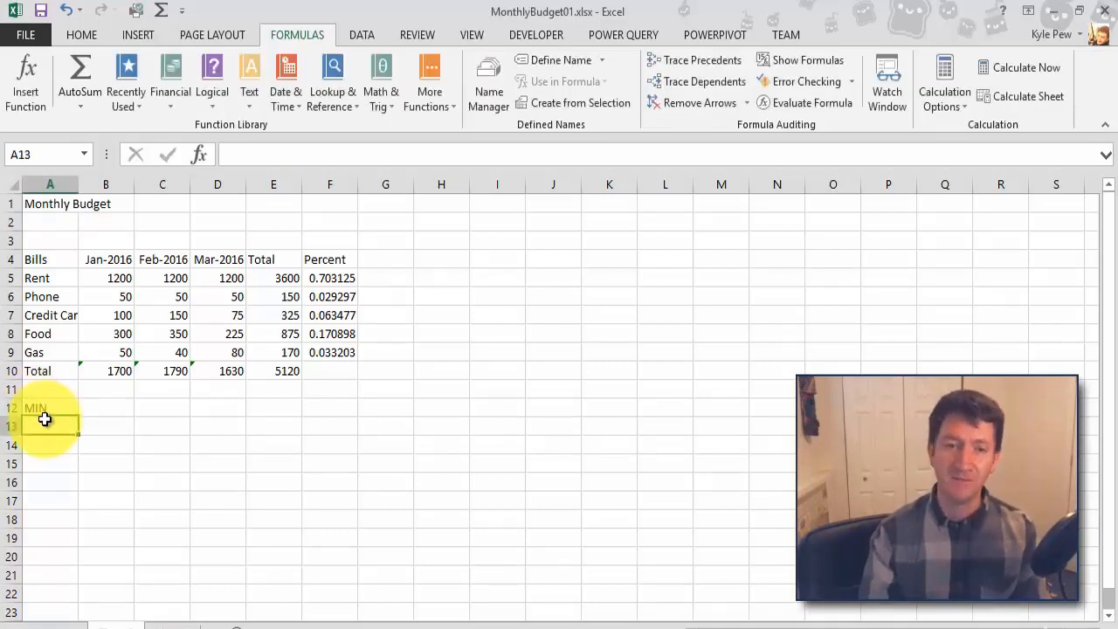
{"action": "type", "text": "MAX"}
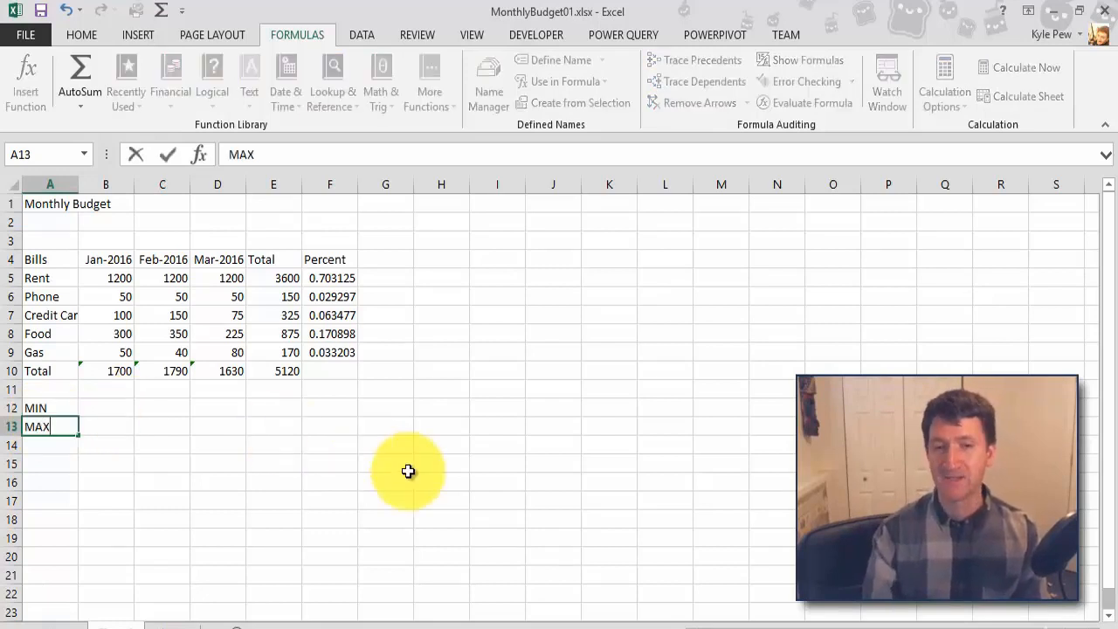
{"action": "key", "text": "Return"}
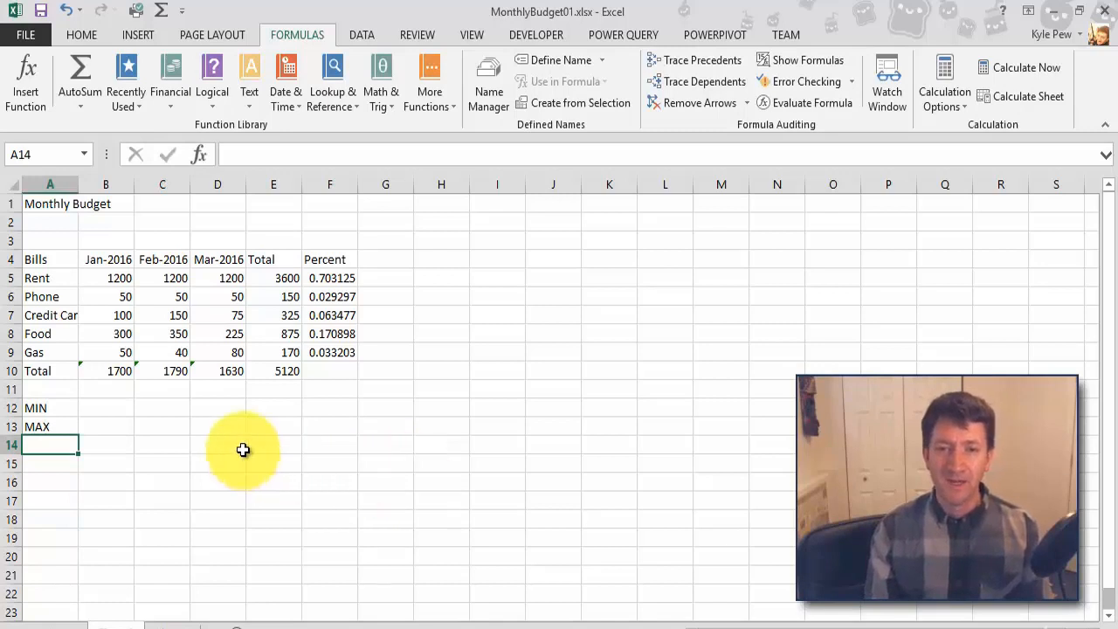
Step: Search the function library for "min" and start the MIN function in cell B12
{"action": "left_click", "coordinate": [101, 412]}
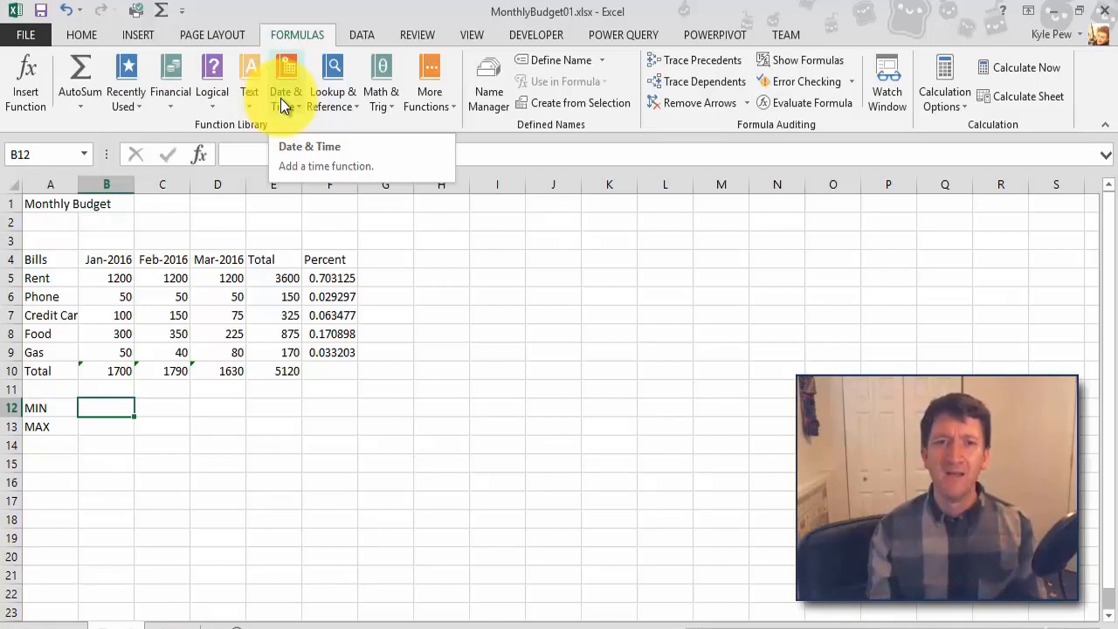
{"action": "left_click", "coordinate": [31, 85]}
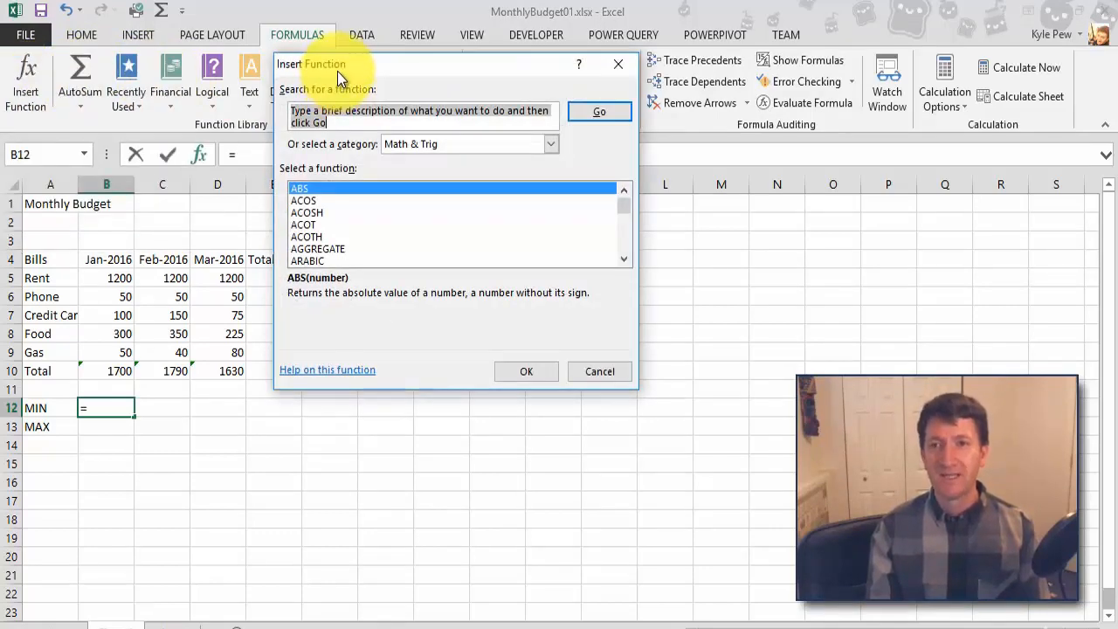
{"action": "left_click_drag", "start_coordinate": [338, 70], "coordinate": [116, 74]}
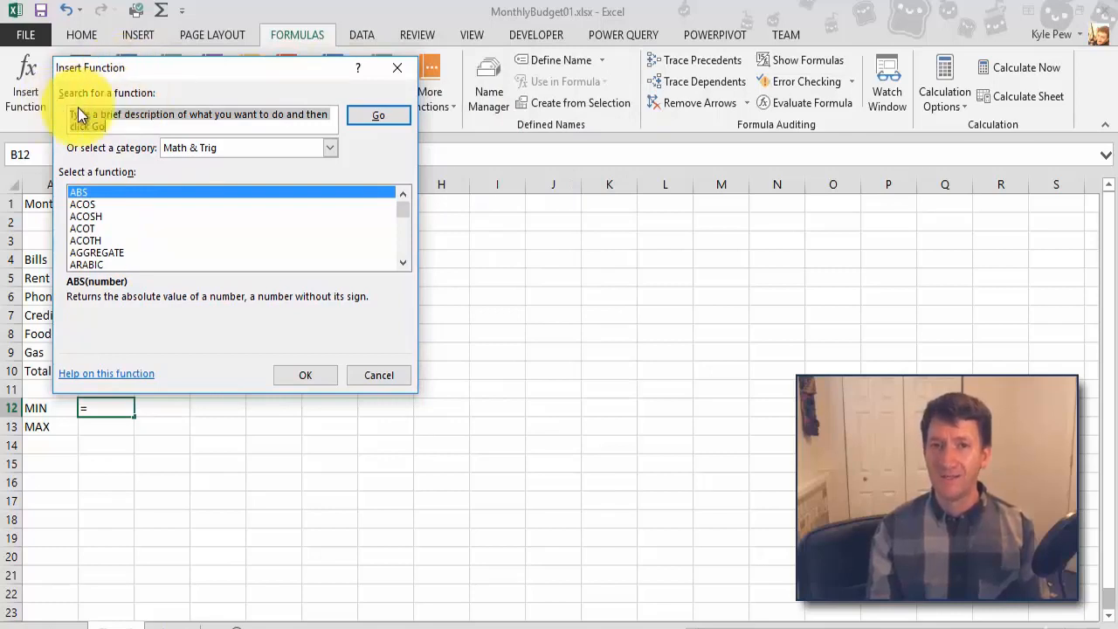
{"action": "type", "text": "min"}
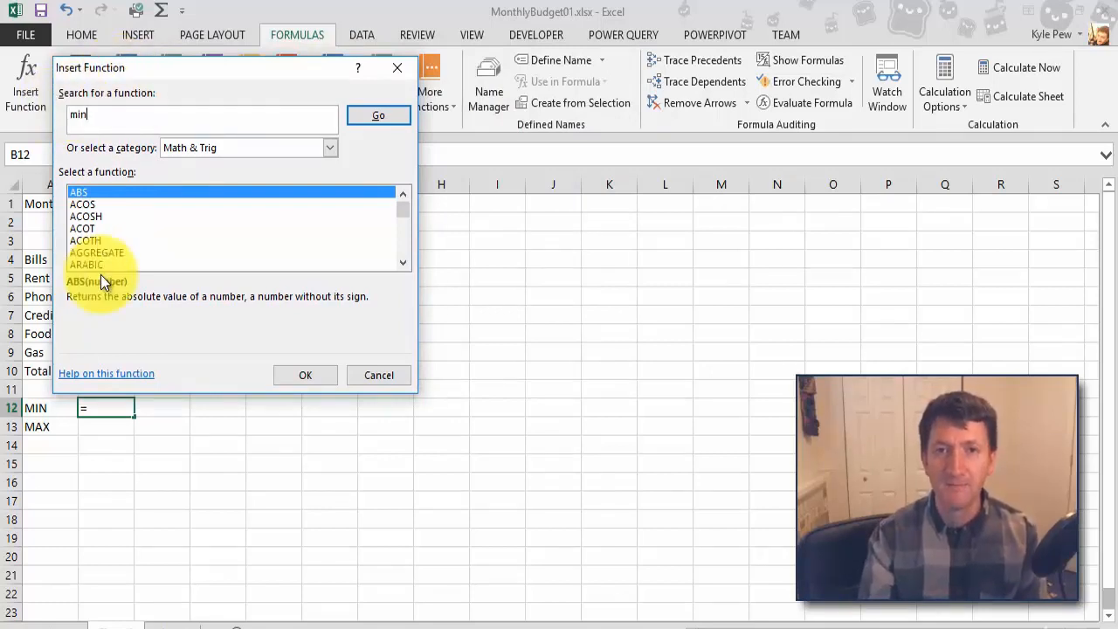
{"action": "left_click", "coordinate": [390, 122]}
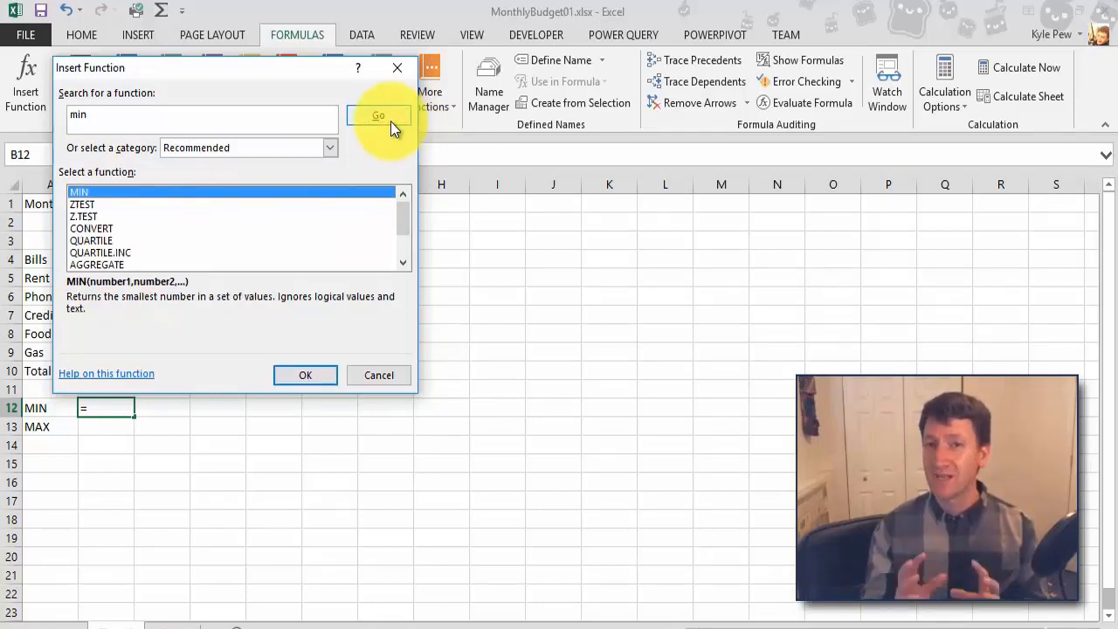
{"action": "left_click", "coordinate": [90, 192]}
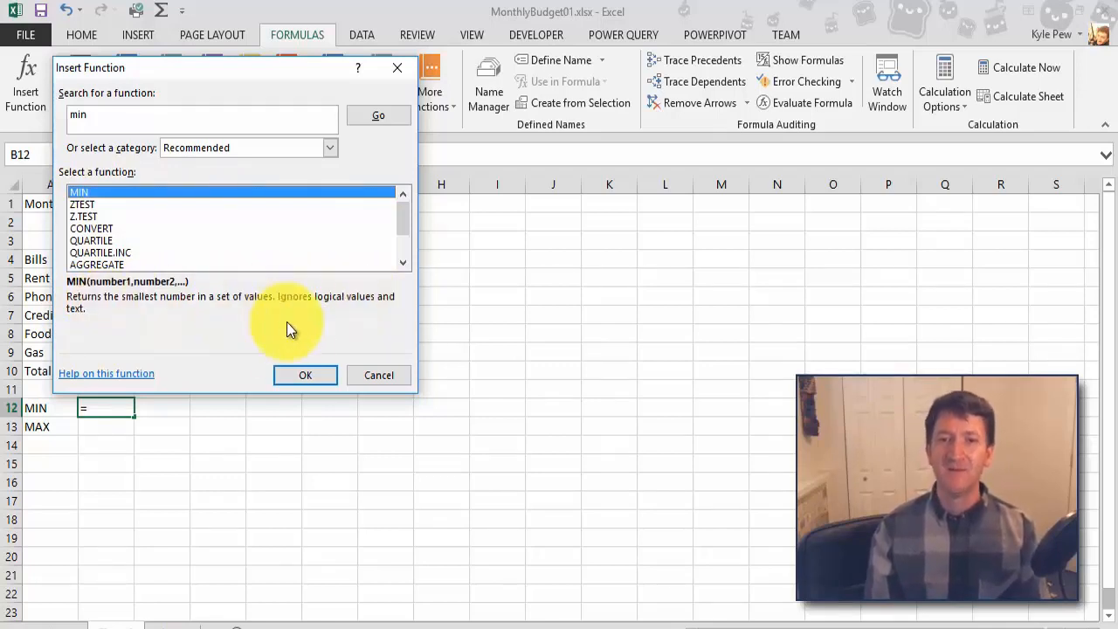
{"action": "left_click", "coordinate": [296, 373]}
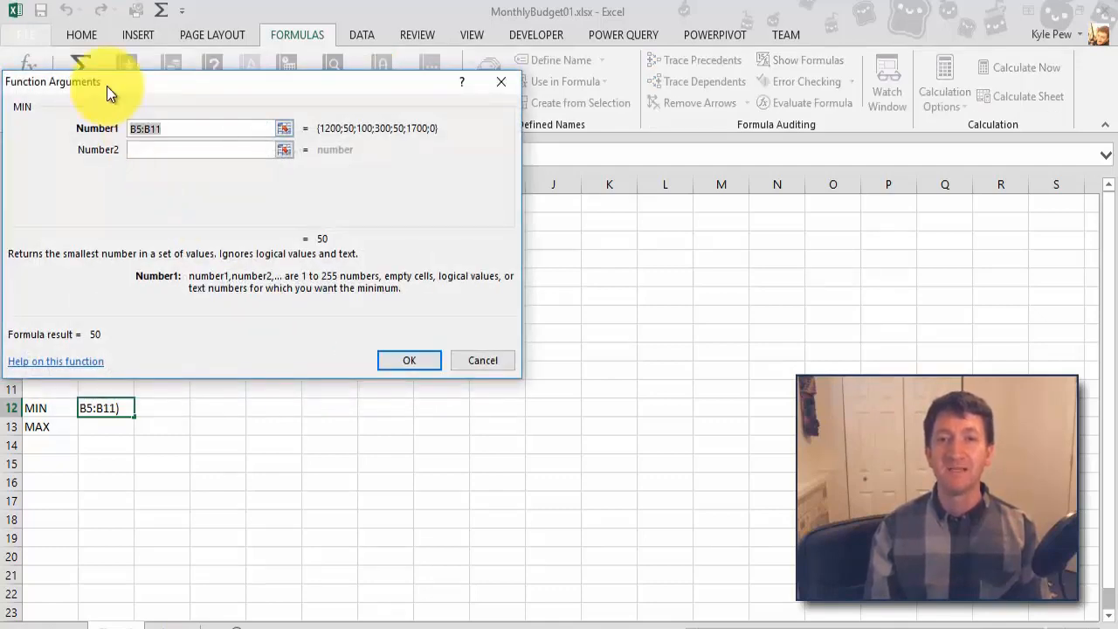
Step: Set the MIN function's range in cell B12 to B5:B9 and insert it
{"action": "left_click_drag", "start_coordinate": [106, 85], "coordinate": [248, 97]}
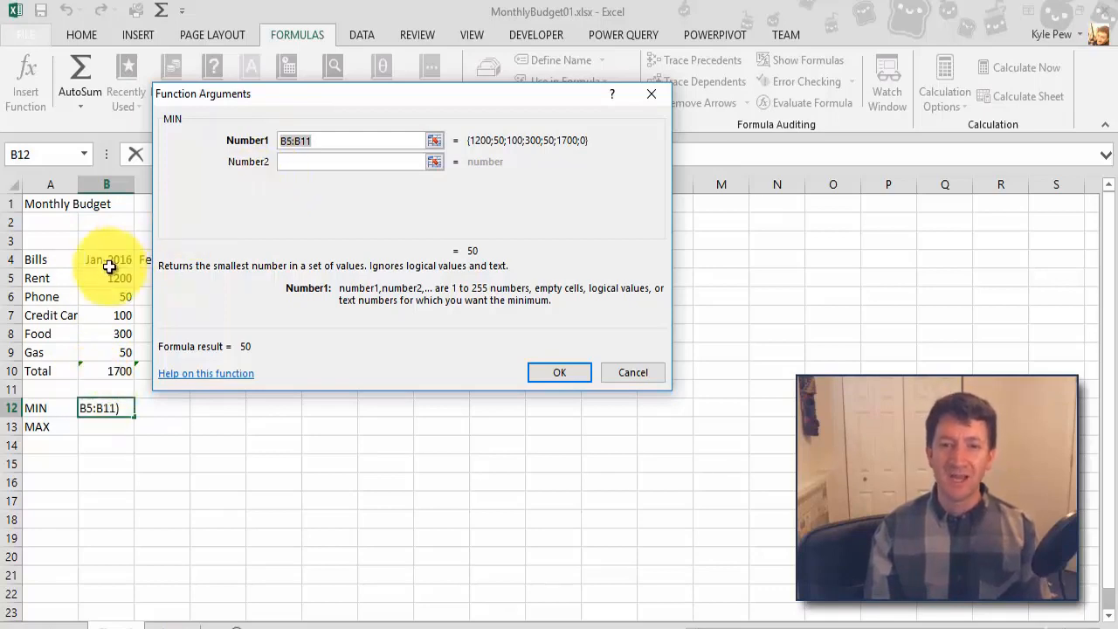
{"action": "left_click_drag", "start_coordinate": [105, 279], "coordinate": [106, 349]}
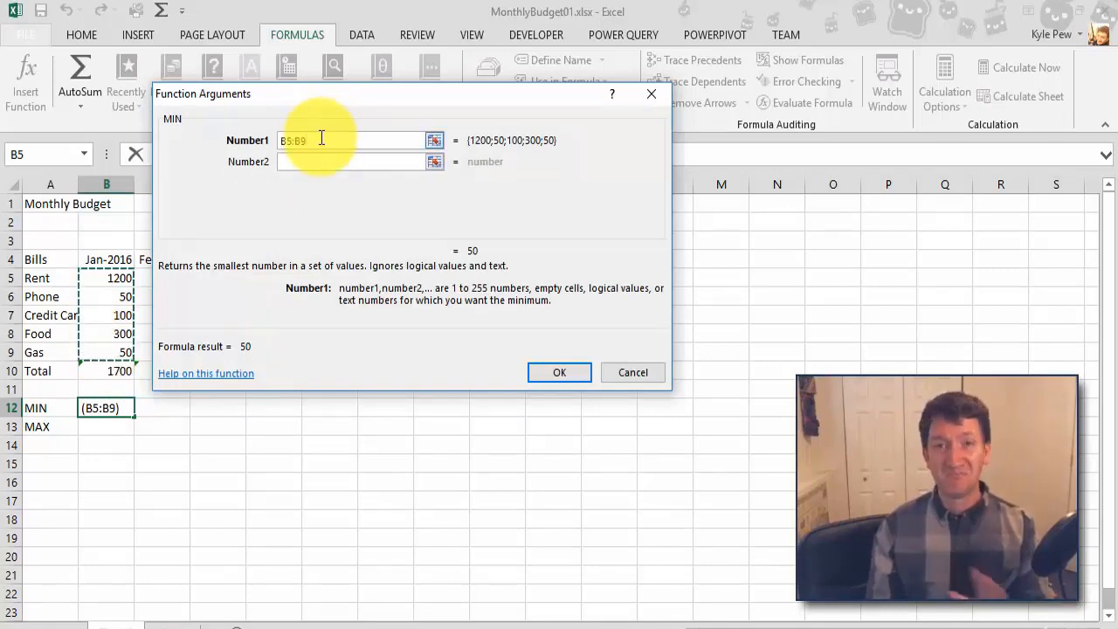
{"action": "left_click", "coordinate": [545, 373]}
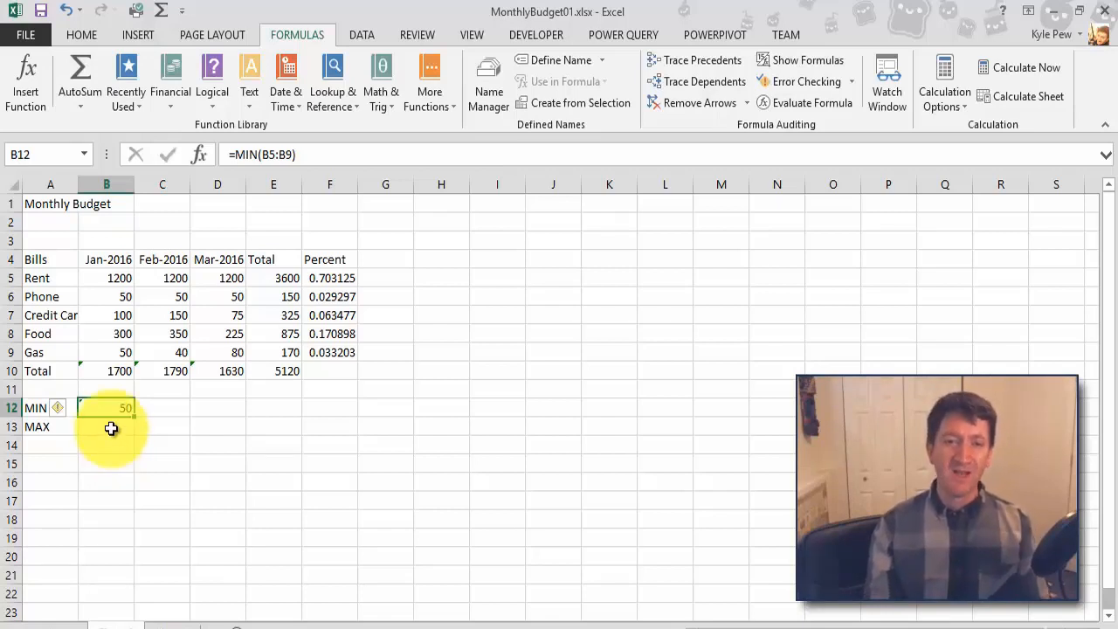
Step: Search the function library for "max" and start the MAX function in cell B13
{"action": "left_click", "coordinate": [114, 438]}
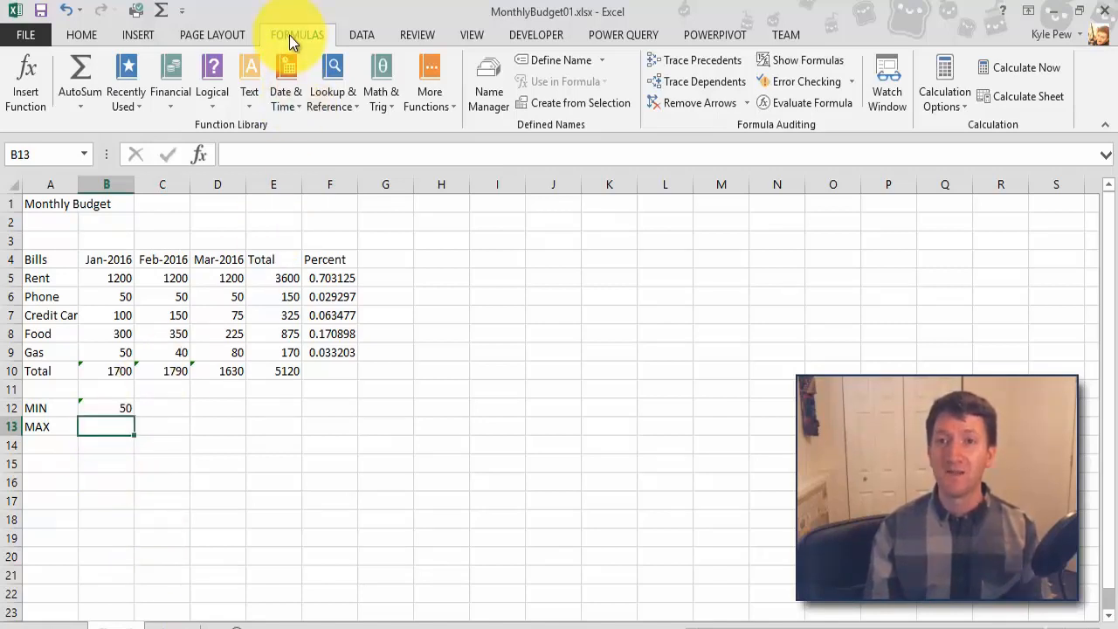
{"action": "left_click", "coordinate": [24, 83]}
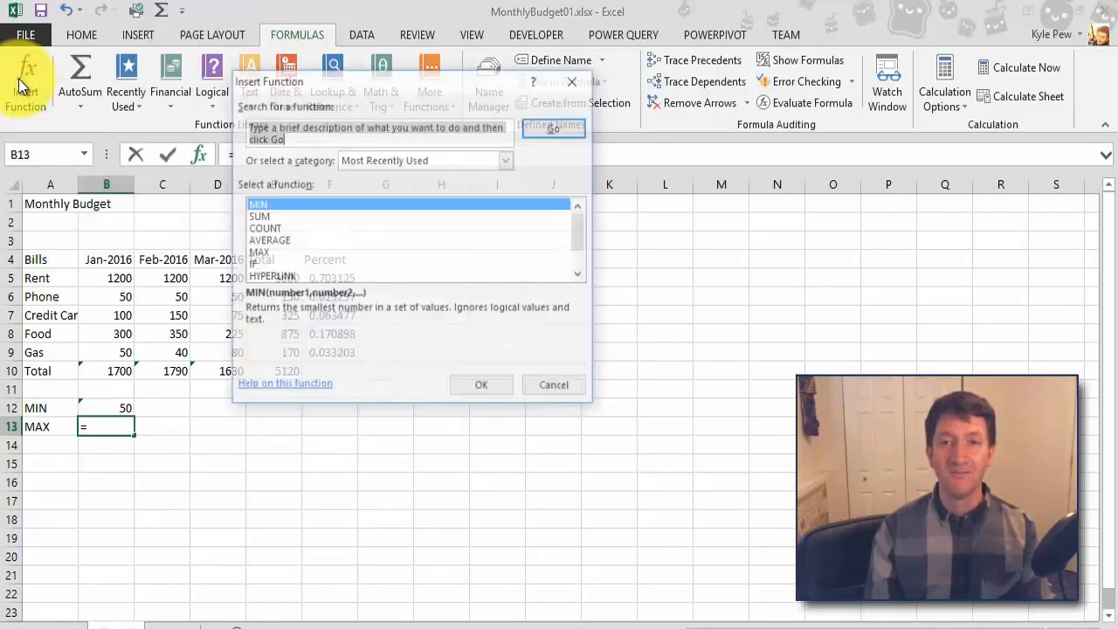
{"action": "left_click_drag", "start_coordinate": [275, 85], "coordinate": [107, 103]}
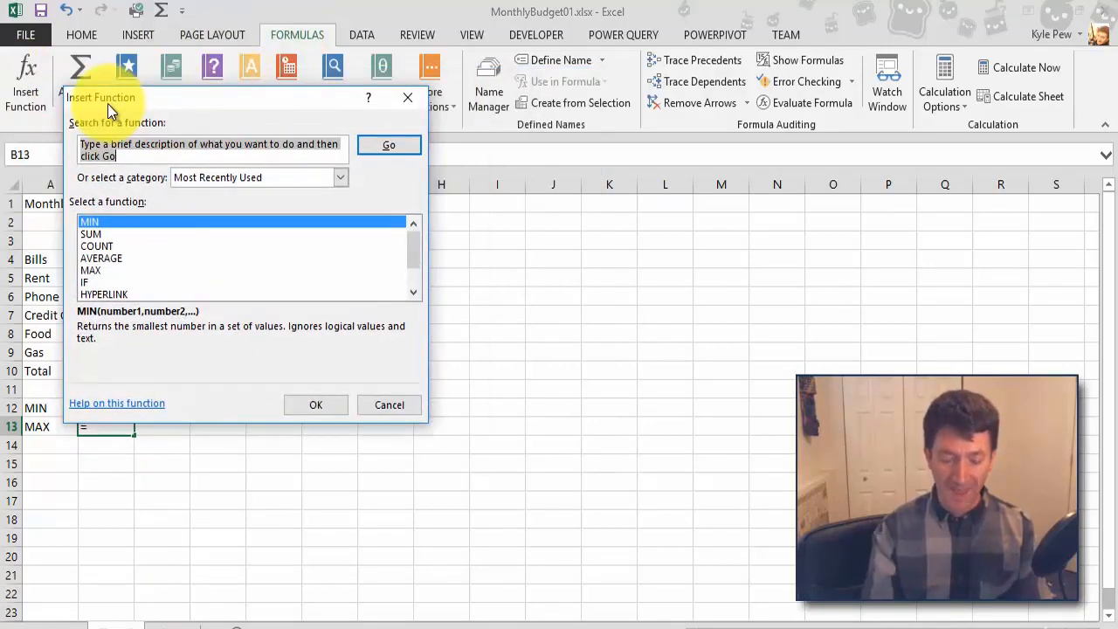
{"action": "type", "text": "max"}
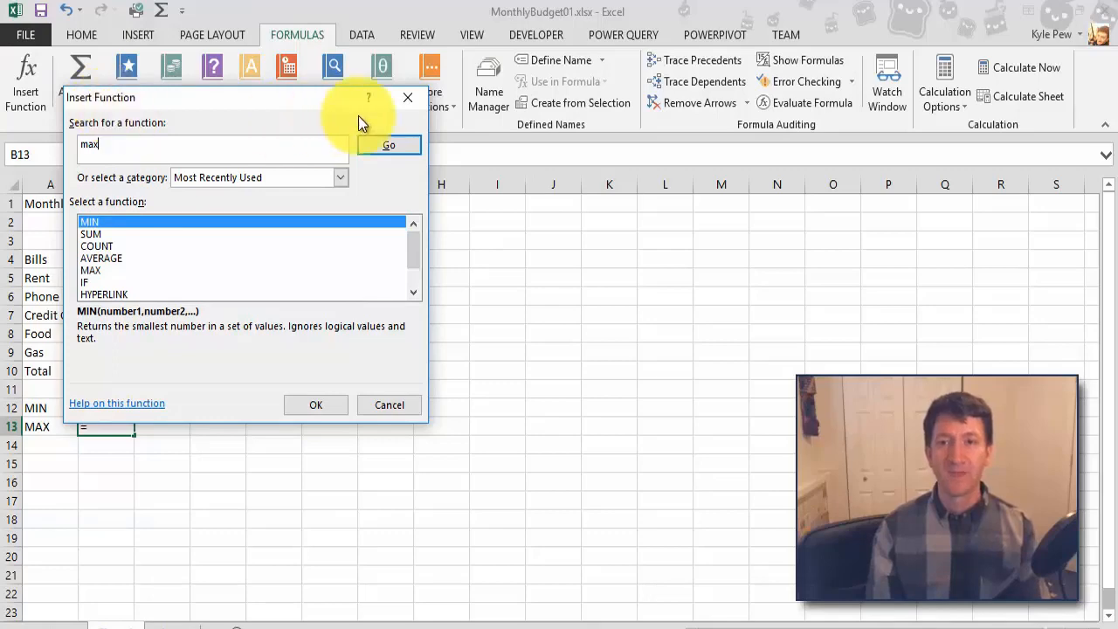
{"action": "left_click", "coordinate": [387, 145]}
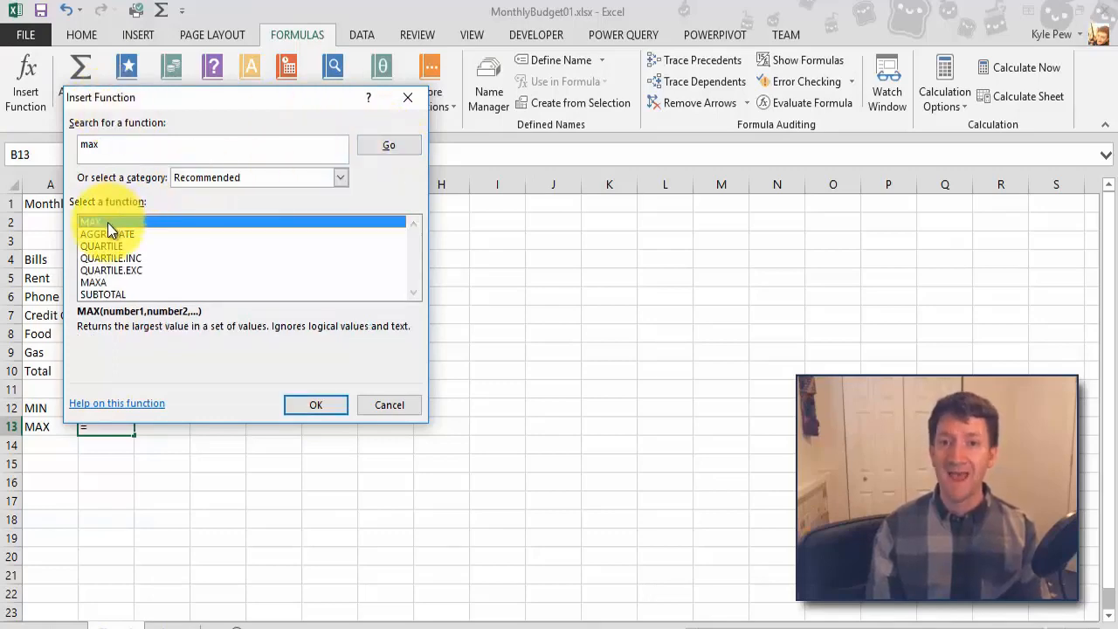
{"action": "left_click", "coordinate": [303, 403]}
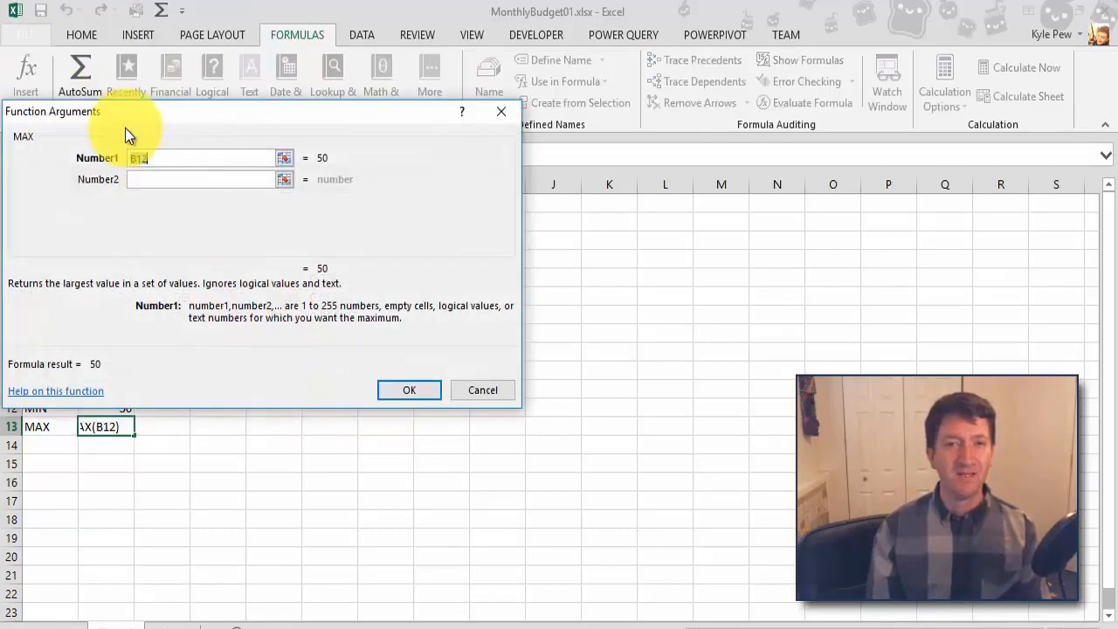
Step: Set the MAX function's range in cell B13 to B5:B9 and insert it
{"action": "left_click_drag", "start_coordinate": [121, 113], "coordinate": [227, 89]}
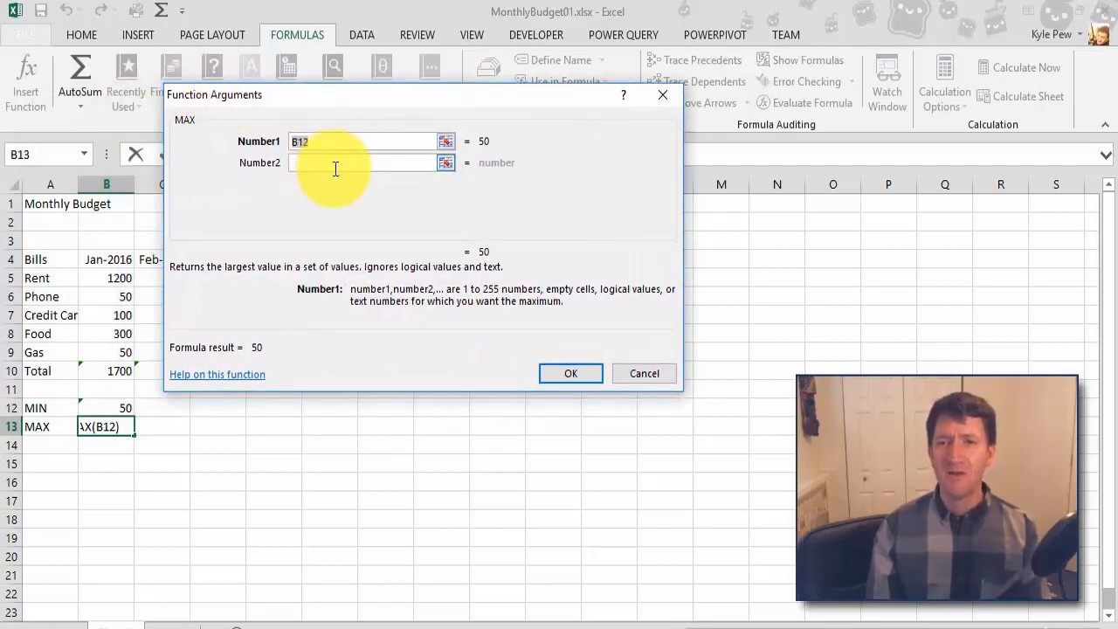
{"action": "left_click_drag", "start_coordinate": [115, 277], "coordinate": [115, 345]}
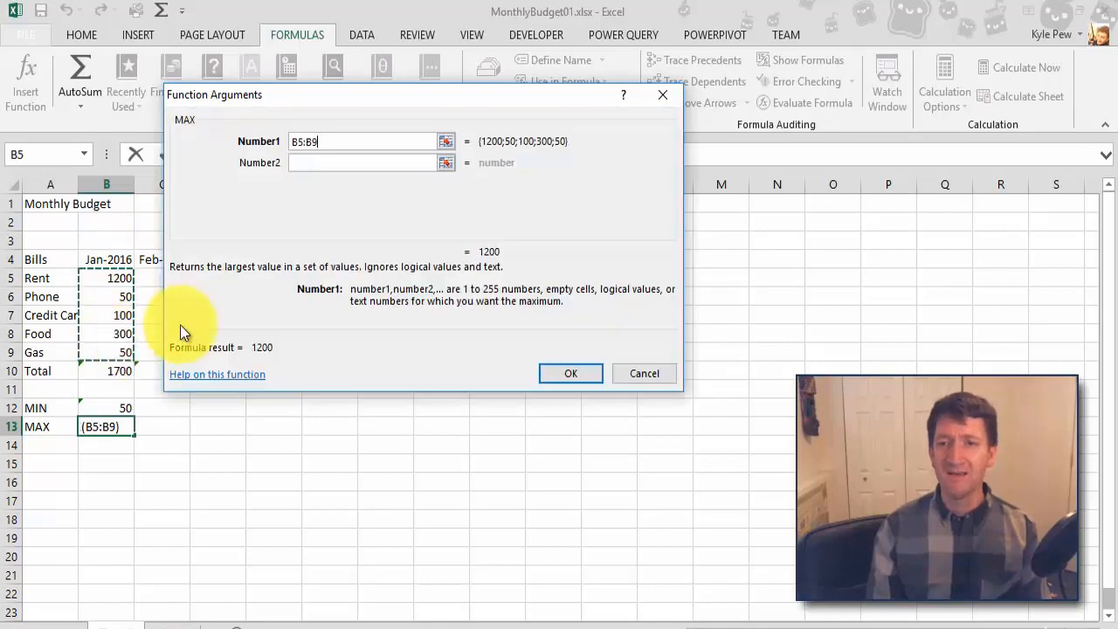
{"action": "left_click", "coordinate": [554, 378]}
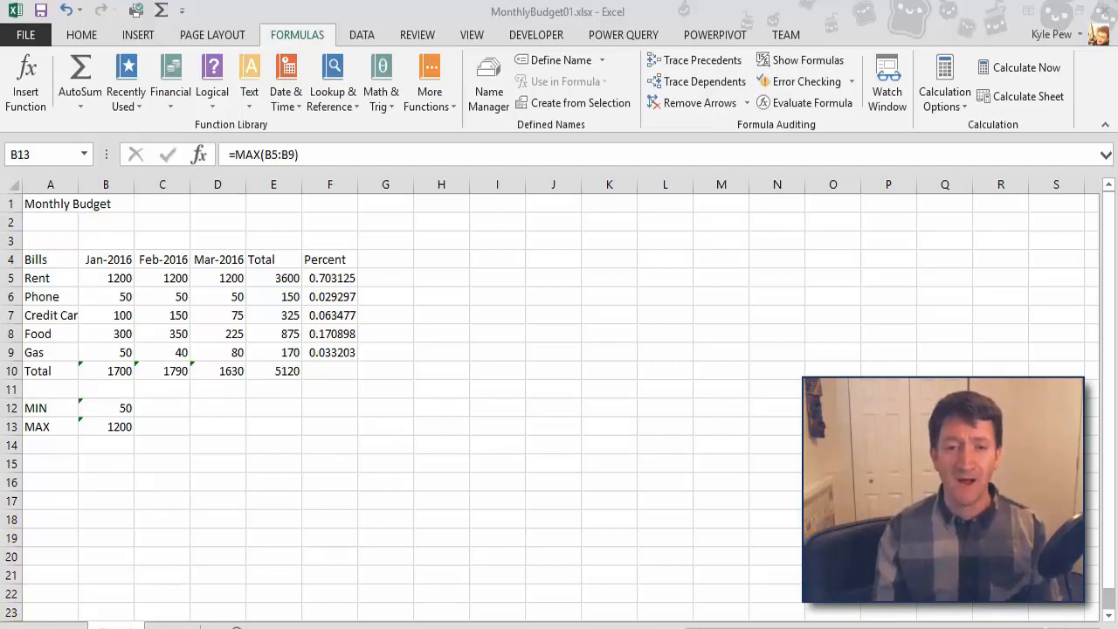
Step: Enter the label AVERAGE in cell A14 below the MAX label
{"action": "left_click", "coordinate": [39, 446]}
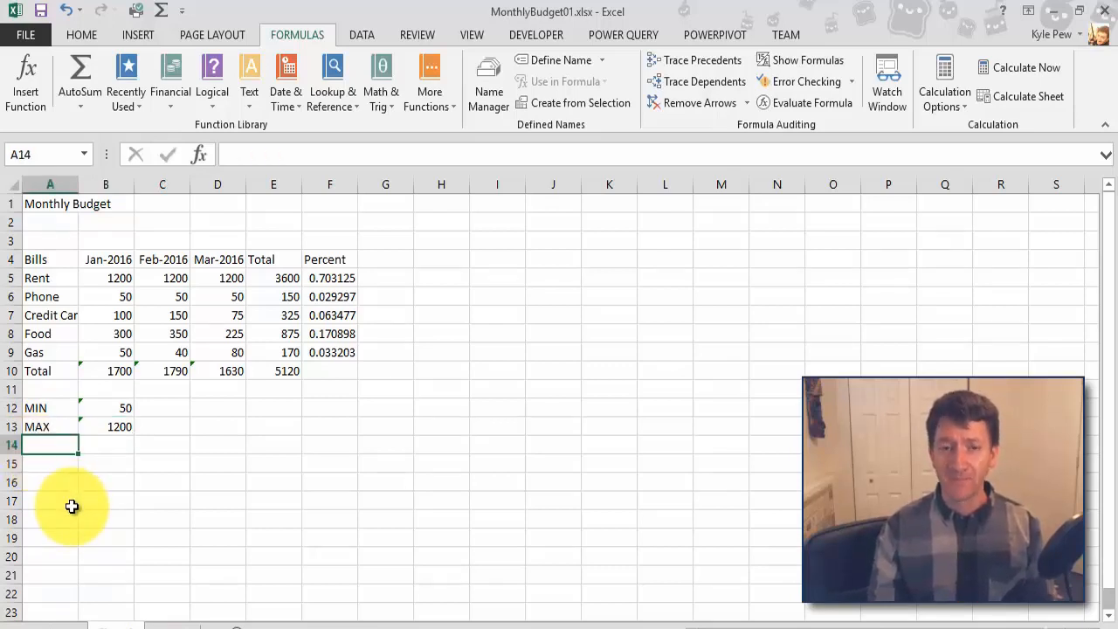
{"action": "type", "text": "AVERAGE"}
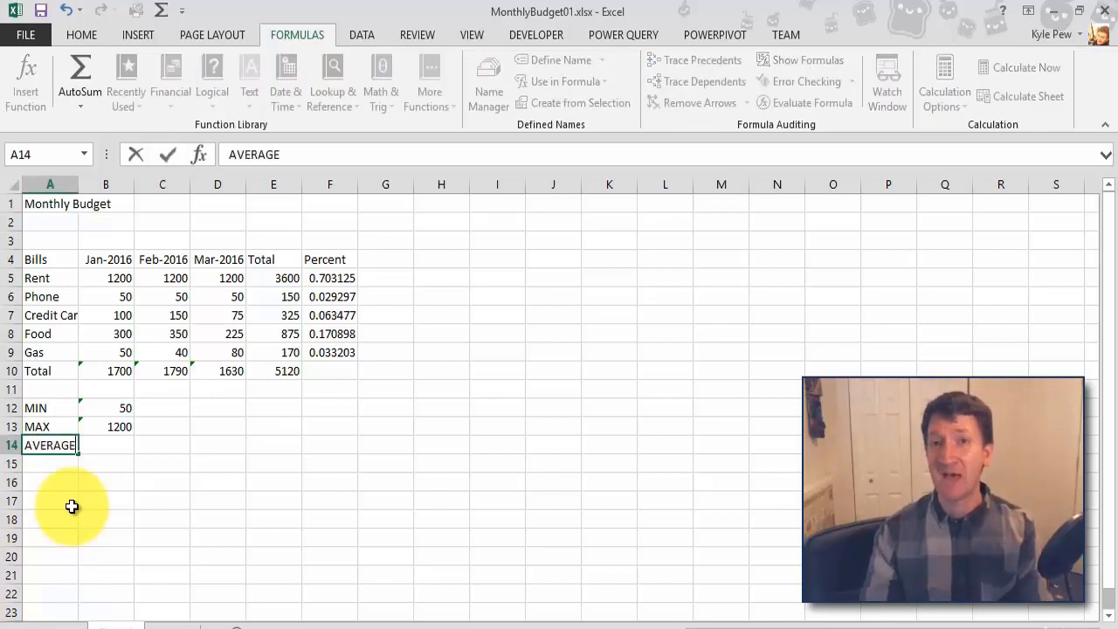
{"action": "key", "text": "Tab"}
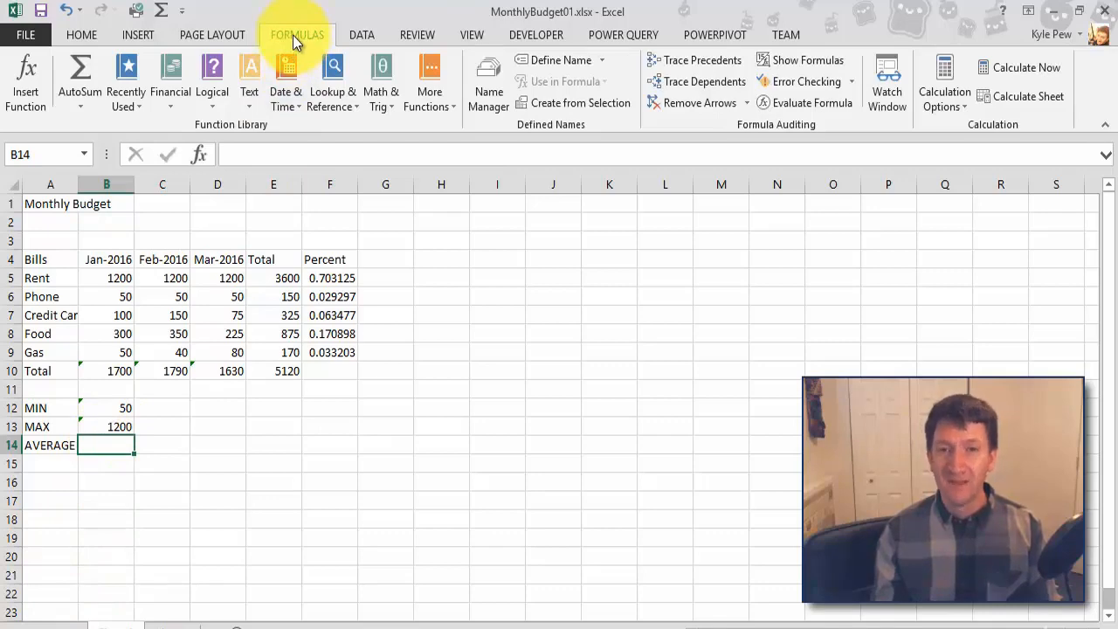
Step: Search the function library for "average" and insert the AVERAGE function in cell B14 over the range B5:B9
{"action": "left_click", "coordinate": [29, 83]}
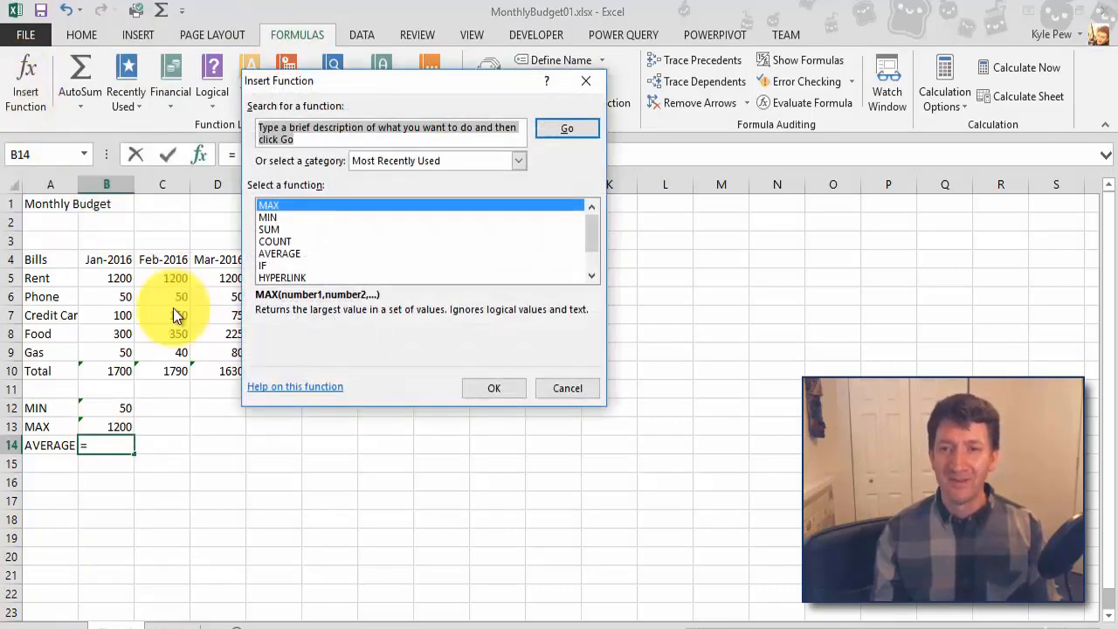
{"action": "type", "text": "average"}
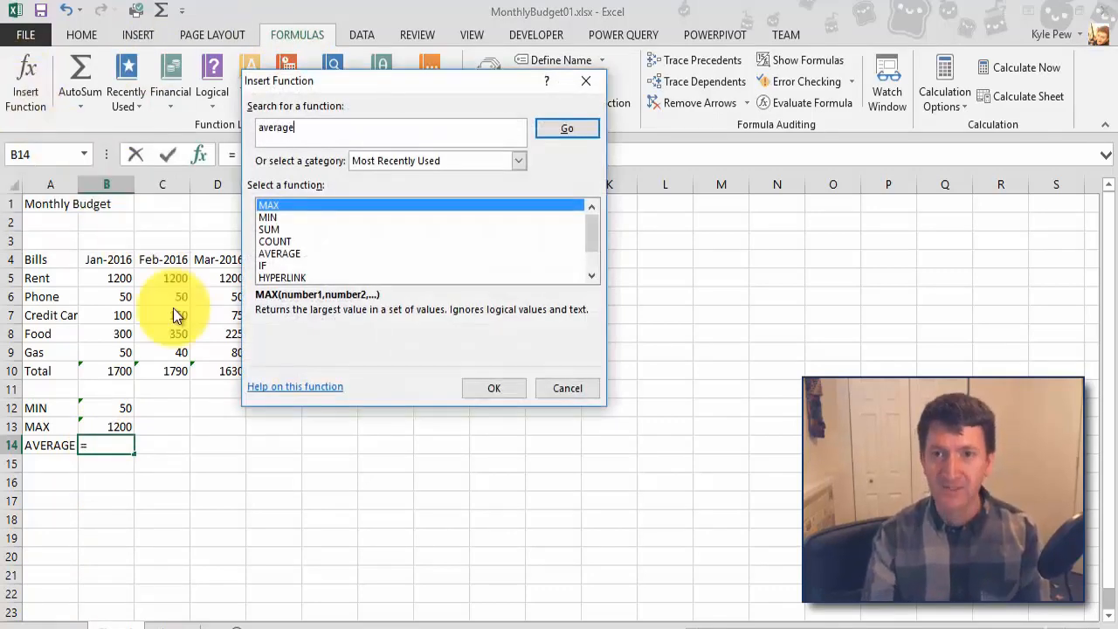
{"action": "left_click", "coordinate": [558, 131]}
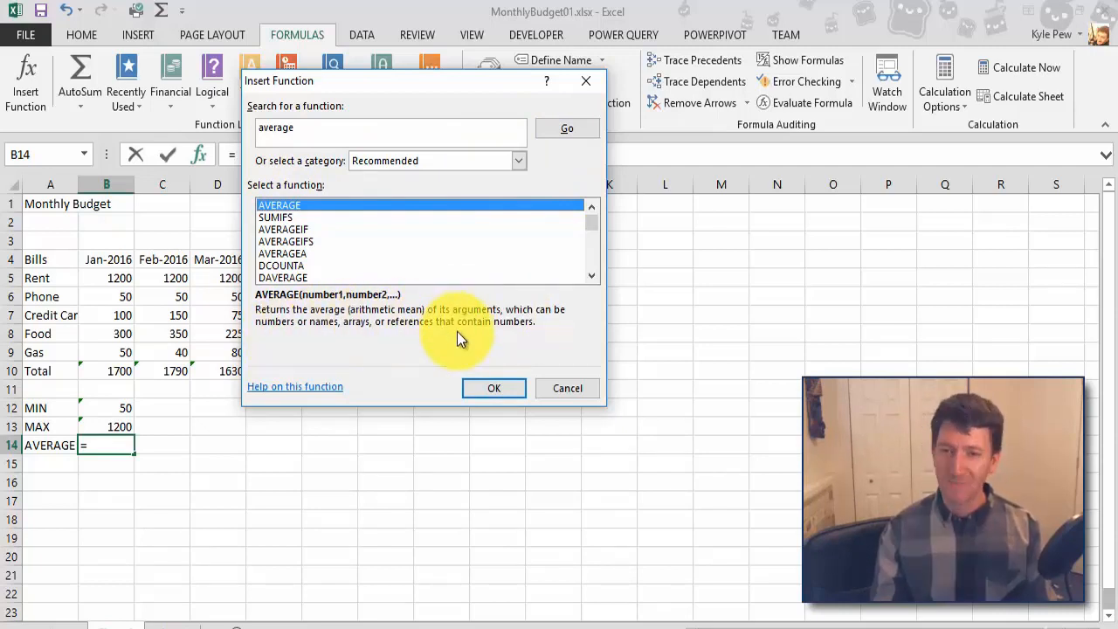
{"action": "left_click", "coordinate": [471, 395]}
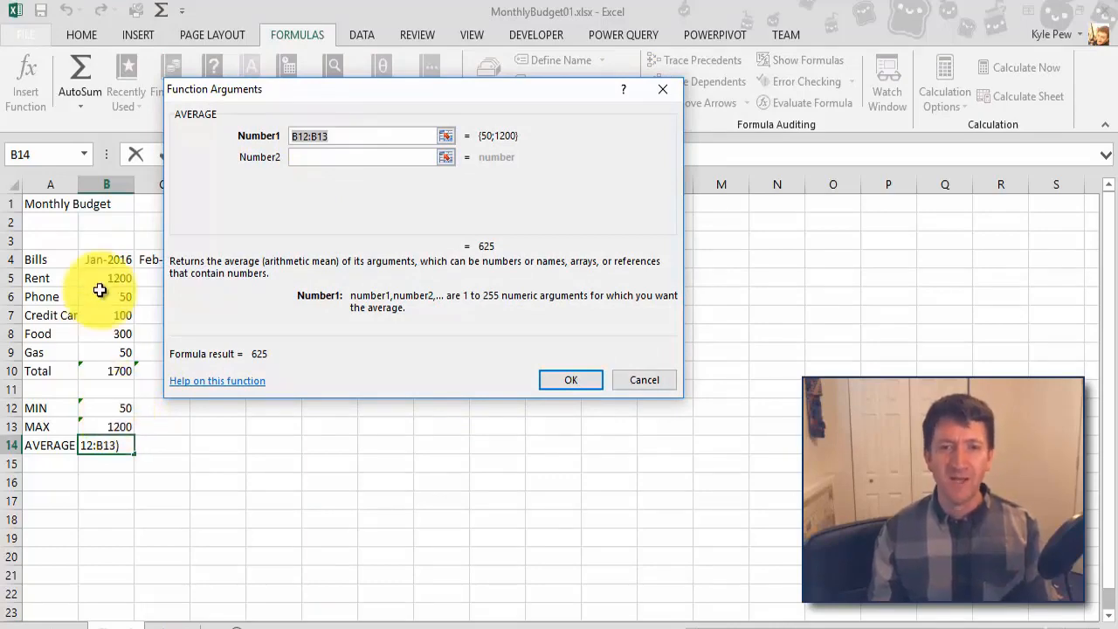
{"action": "left_click_drag", "start_coordinate": [100, 279], "coordinate": [103, 349]}
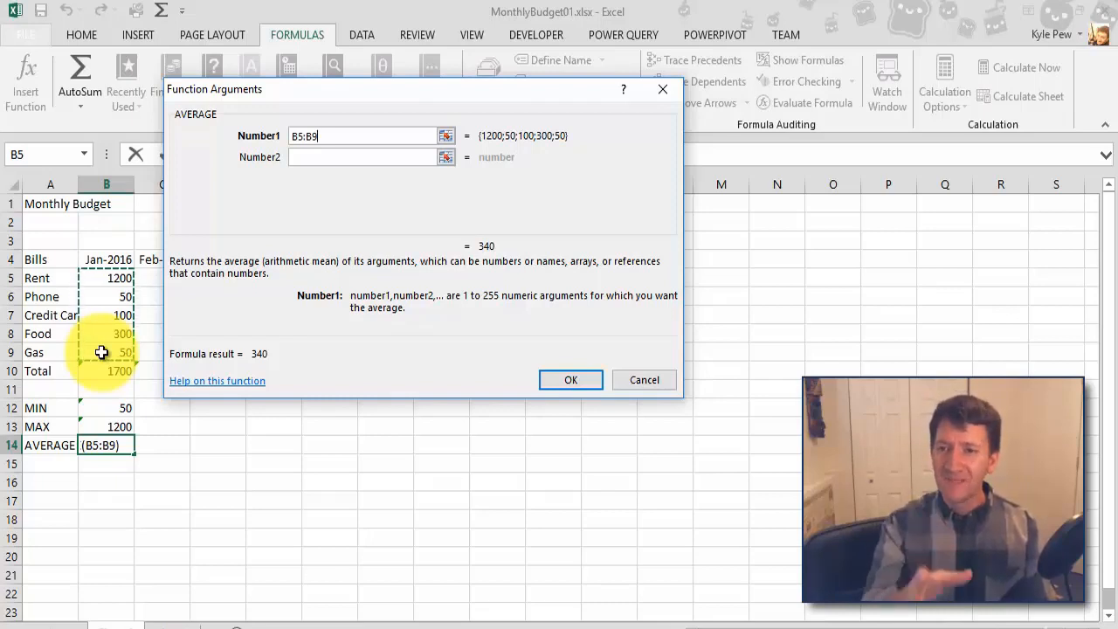
{"action": "left_click", "coordinate": [544, 382]}
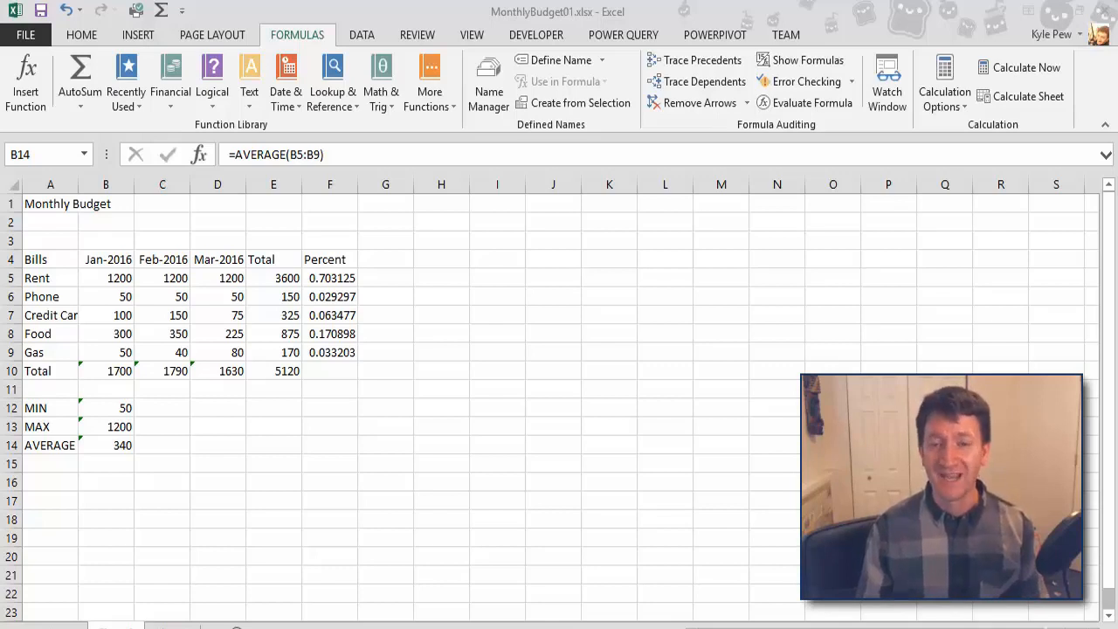
Step: Enter the label COUNT in cell A15 below the AVERAGE label
{"action": "left_click", "coordinate": [50, 464]}
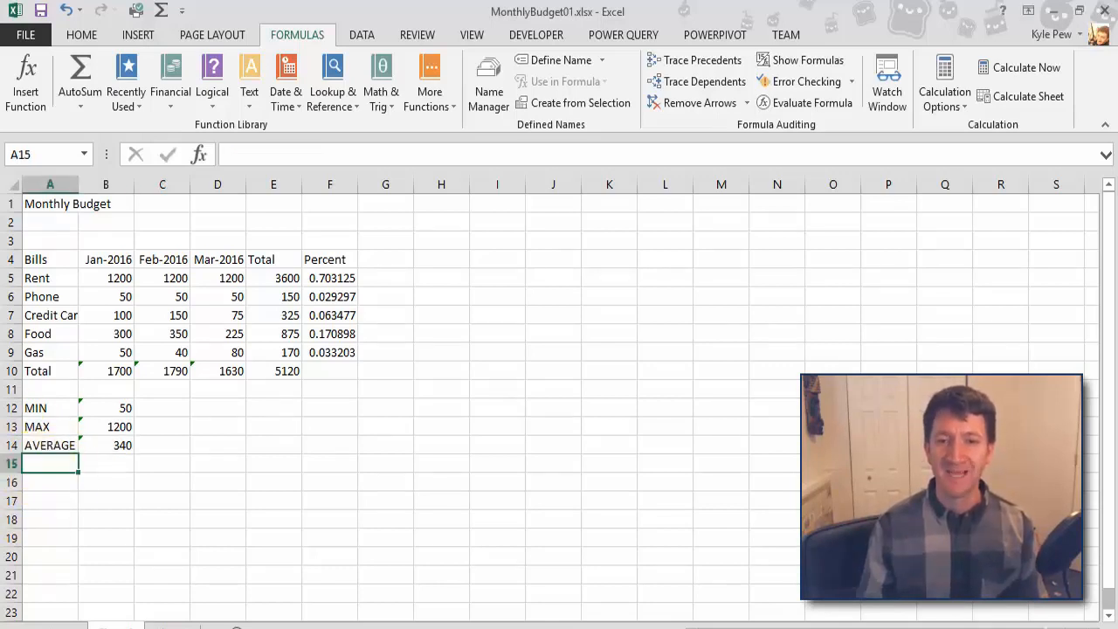
{"action": "type", "text": "COUNT"}
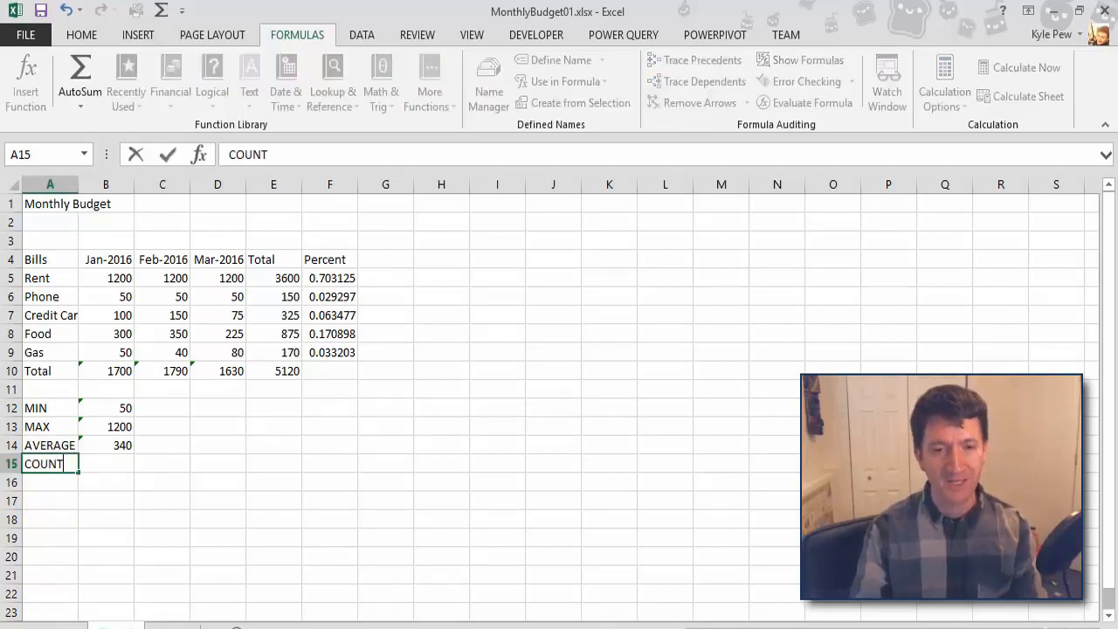
{"action": "key", "text": "Tab"}
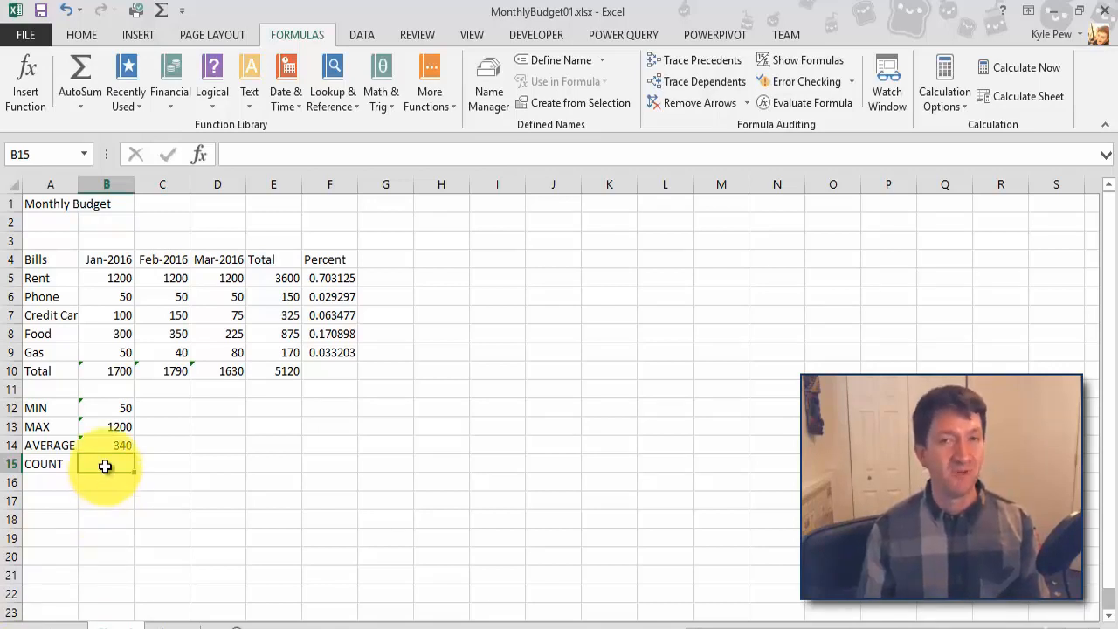
Step: Search the function library for "count" and insert the COUNT function in cell B15 over the range B5:B9
{"action": "left_click", "coordinate": [31, 83]}
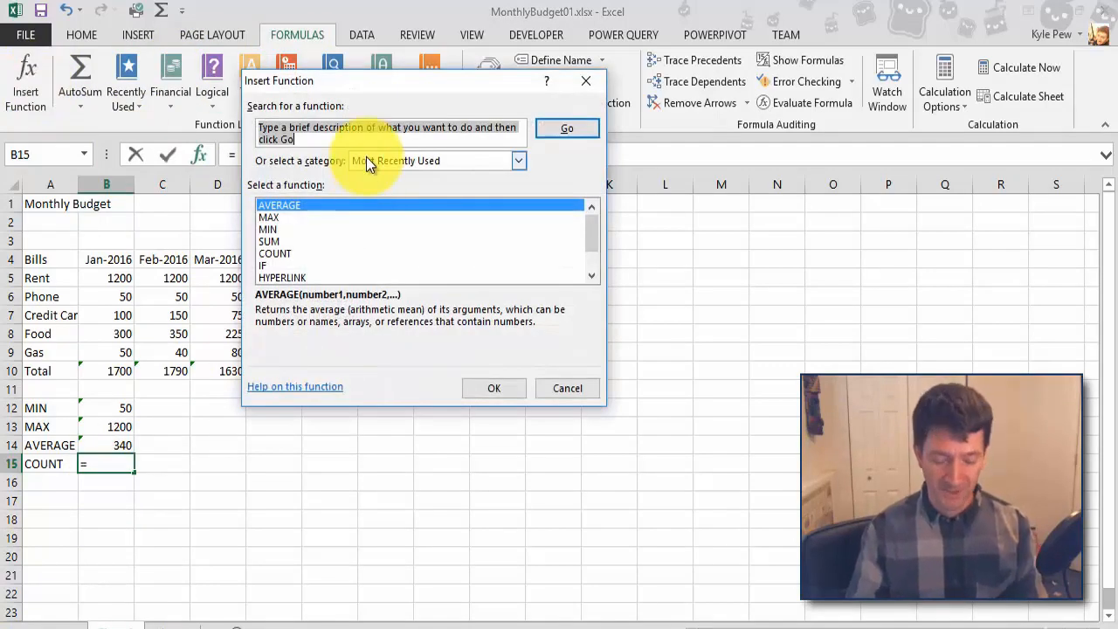
{"action": "type", "text": "count"}
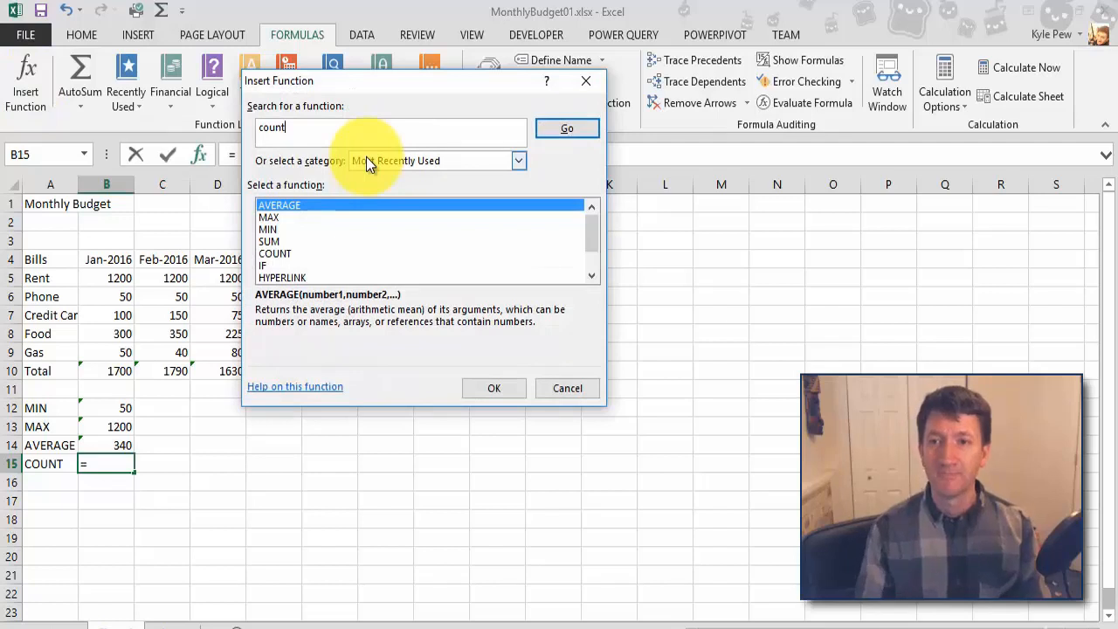
{"action": "left_click", "coordinate": [564, 128]}
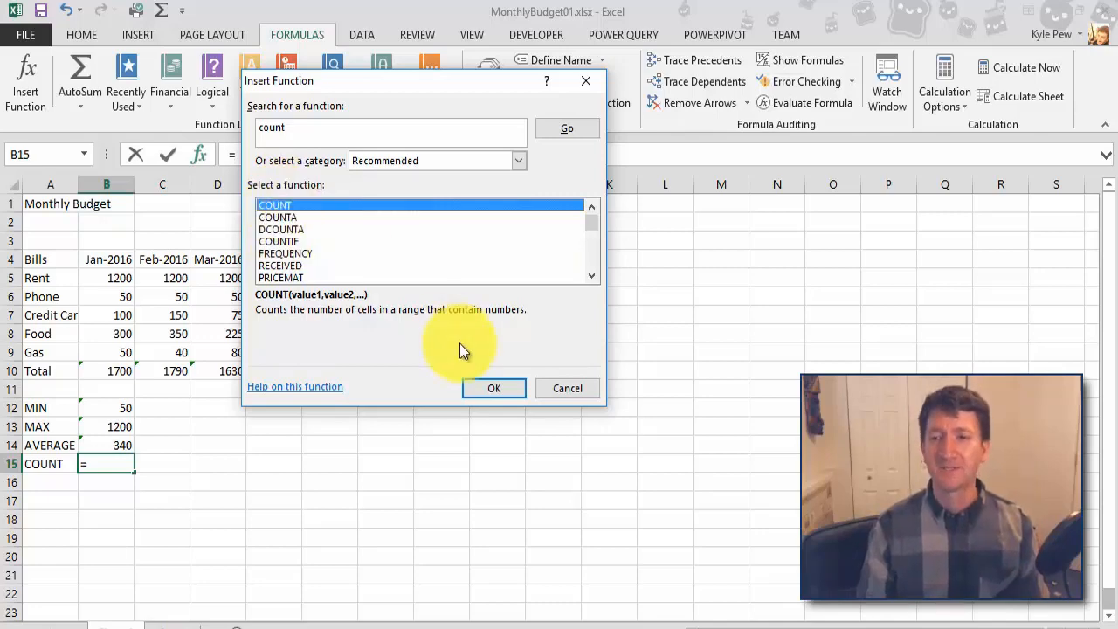
{"action": "left_click", "coordinate": [477, 388]}
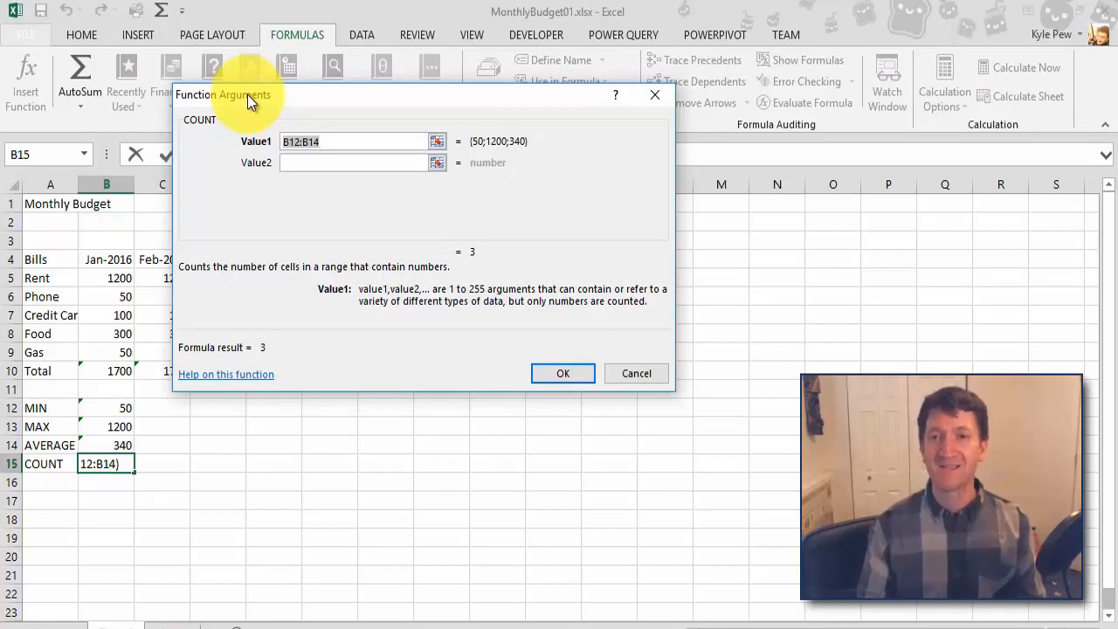
{"action": "double_click", "coordinate": [300, 143]}
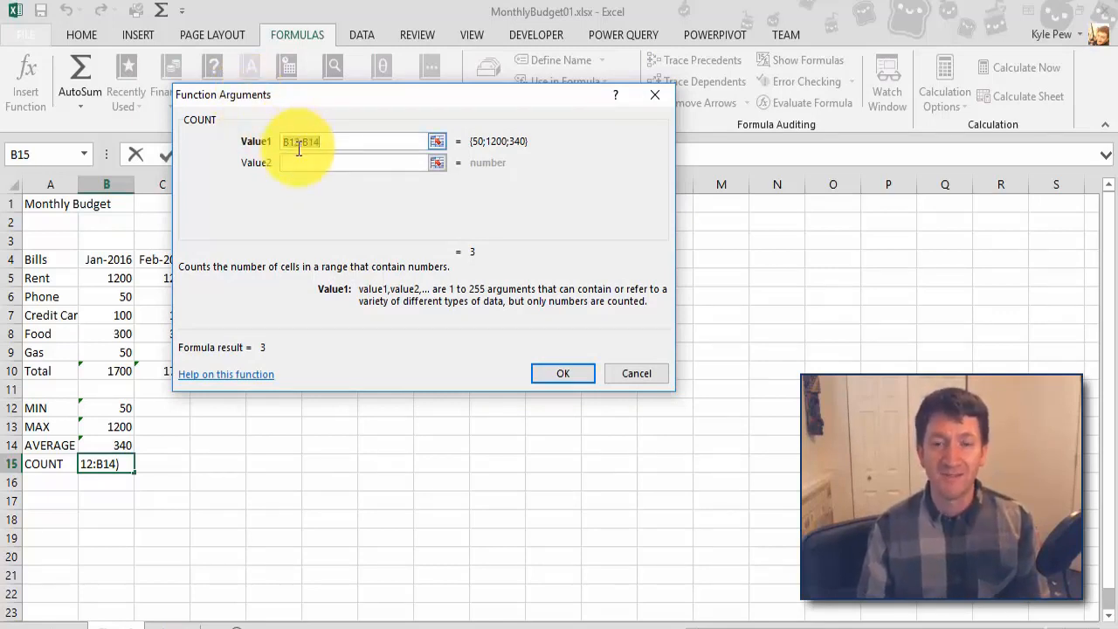
{"action": "left_click_drag", "start_coordinate": [117, 277], "coordinate": [108, 354]}
{"action": "left_click", "coordinate": [550, 374]}
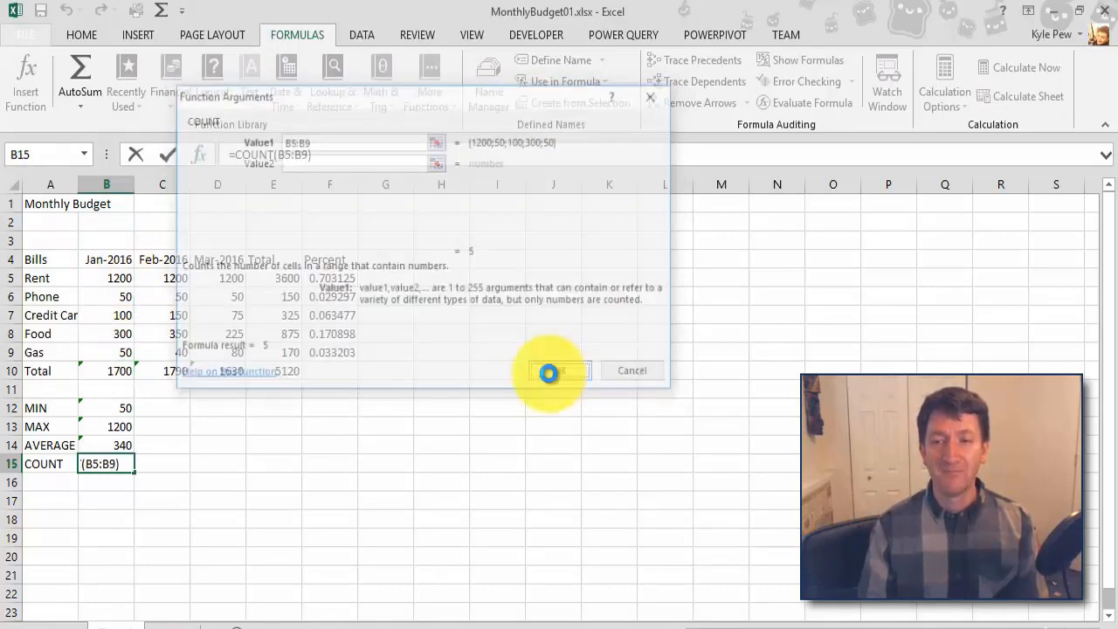
{"action": "left_click", "coordinate": [146, 533]}
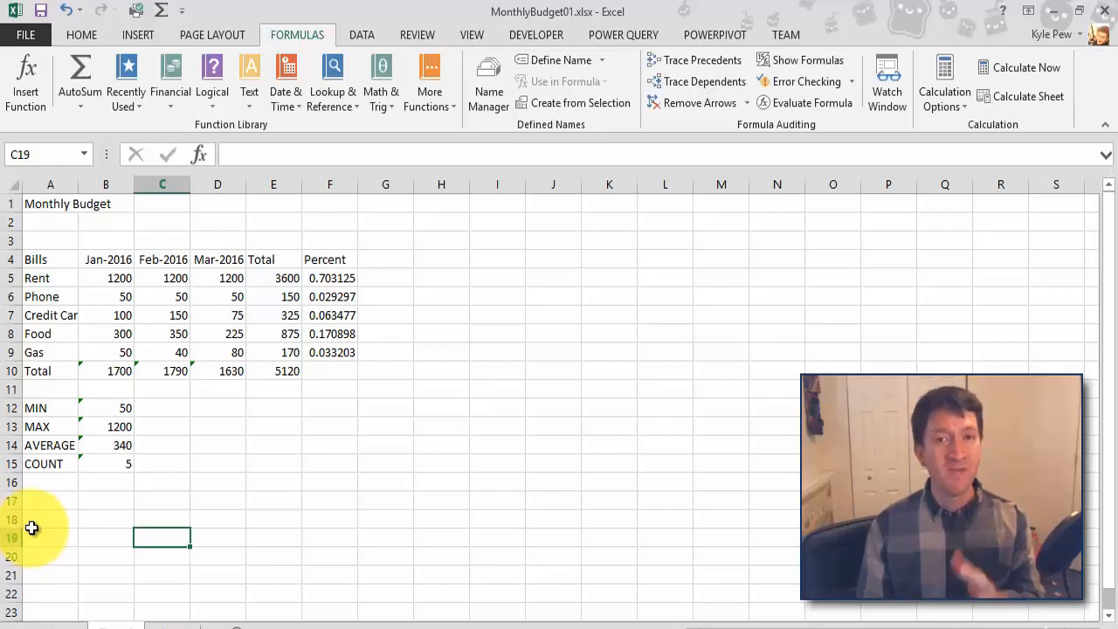
Step: Clear the January credit card amount in cell B7 to test the summary formulas
{"action": "left_click", "coordinate": [103, 315]}
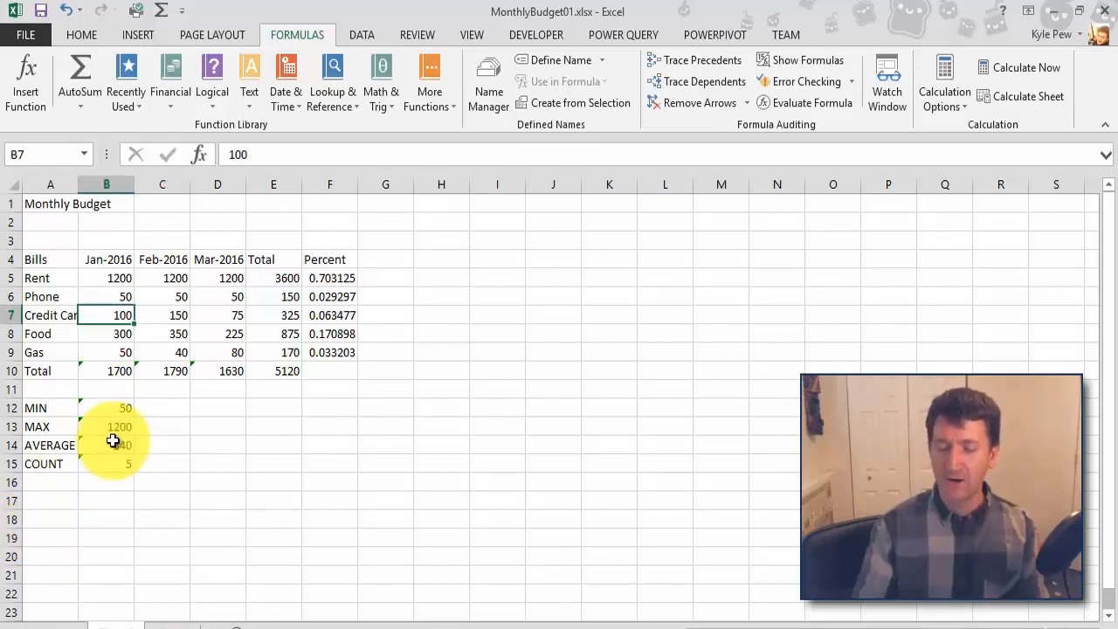
{"action": "key", "text": "Delete"}
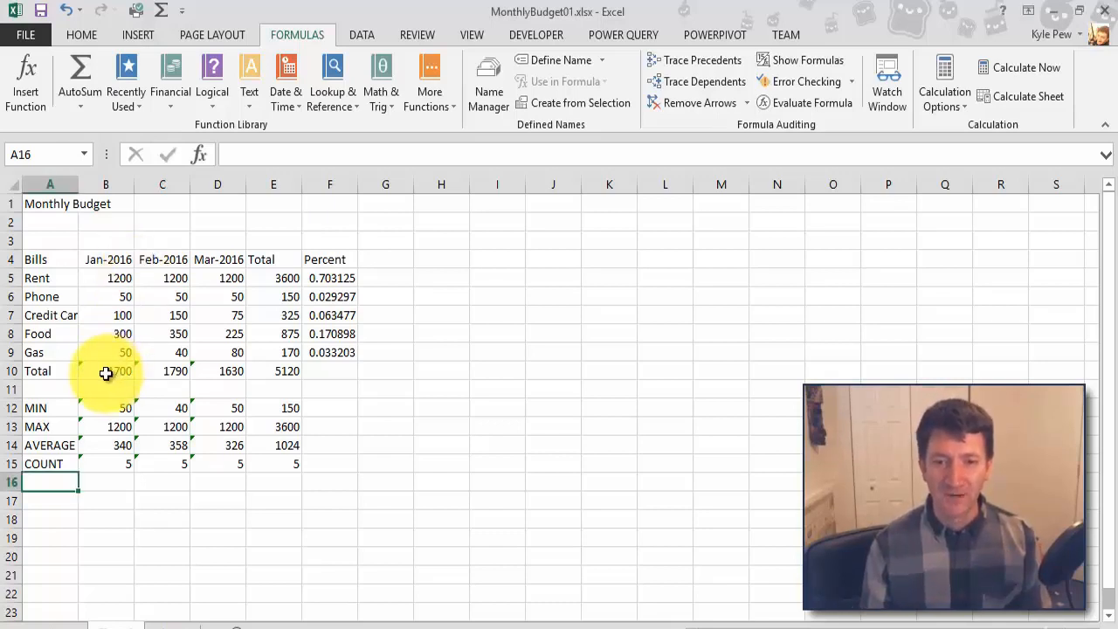
Step: Clear the SUM formulas from the Total row in cells B10:E10
{"action": "left_click_drag", "start_coordinate": [106, 373], "coordinate": [282, 376]}
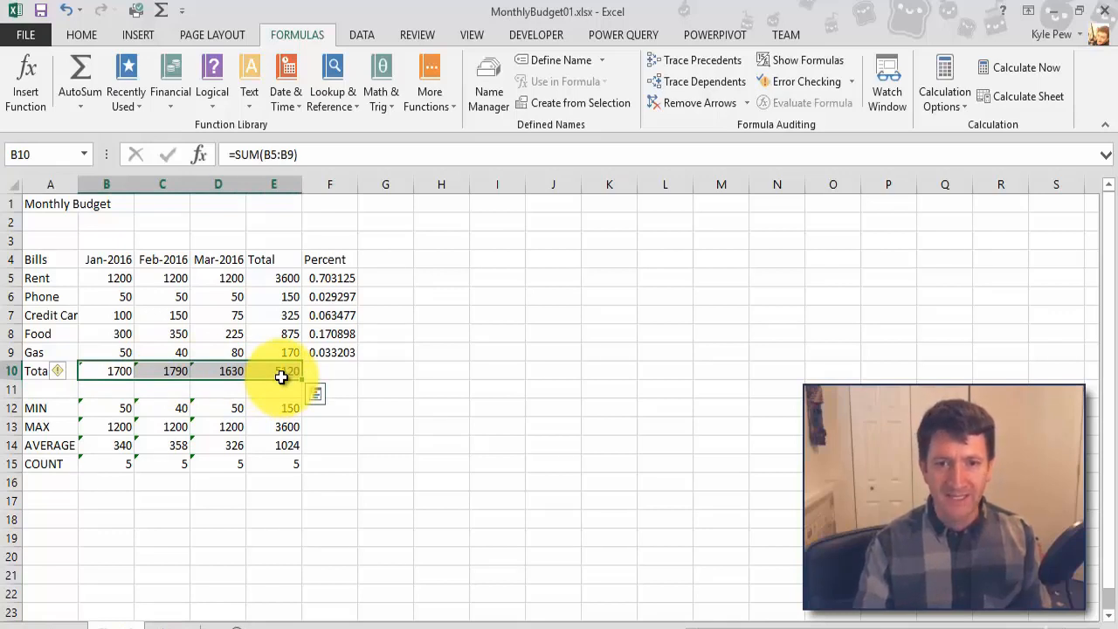
{"action": "key", "text": "Delete"}
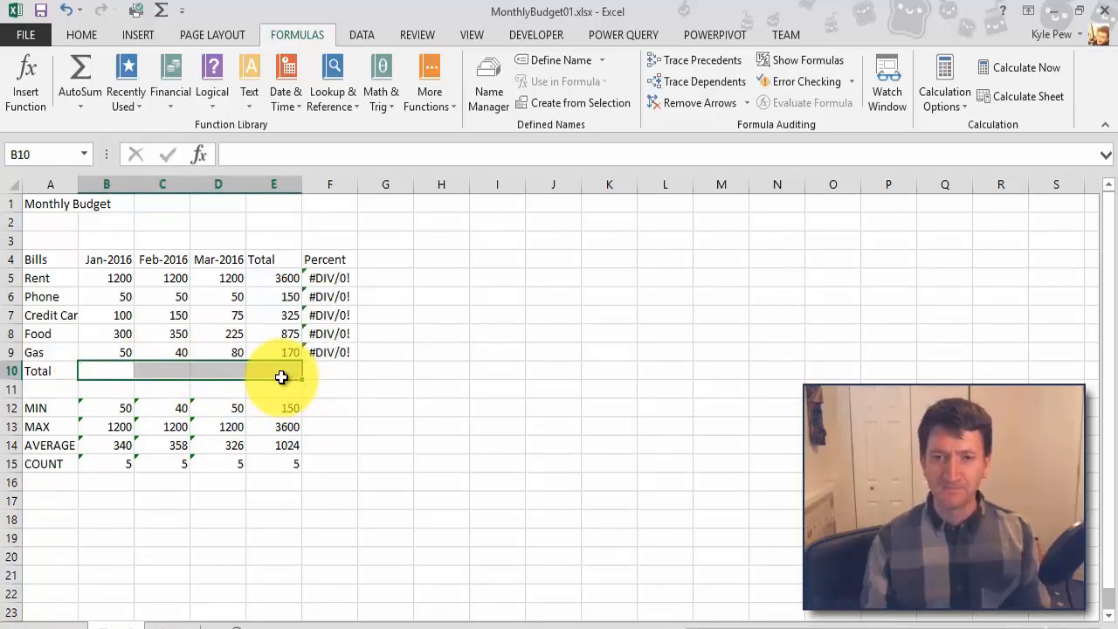
Step: Clear the SUM formulas from the Total column for the individual bills in cells E5:E9
{"action": "left_click_drag", "start_coordinate": [278, 280], "coordinate": [269, 352]}
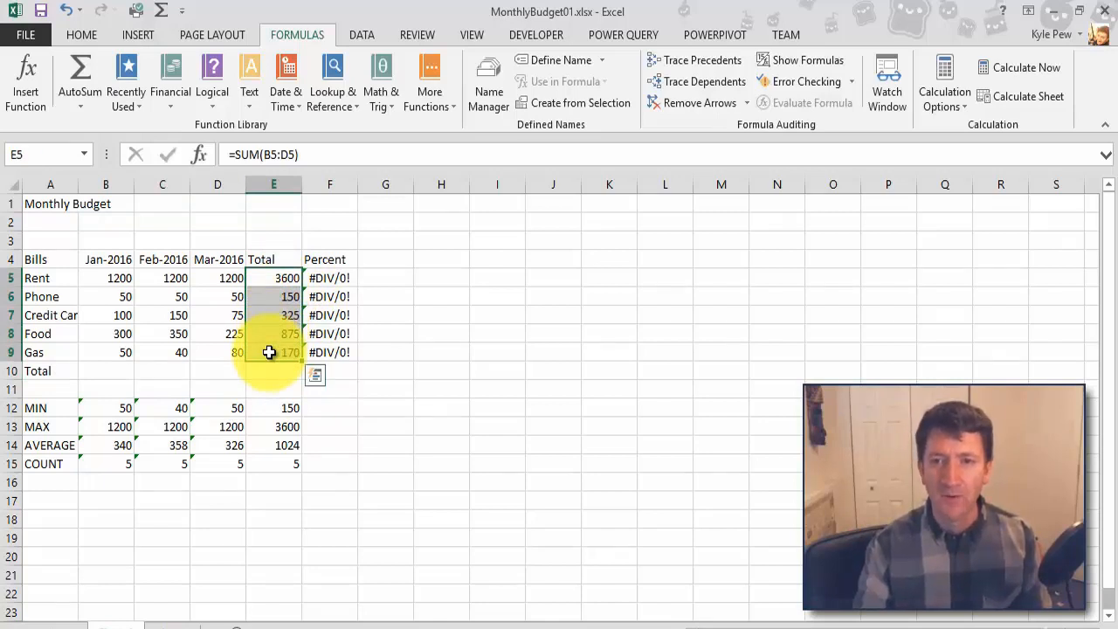
{"action": "key", "text": "Delete"}
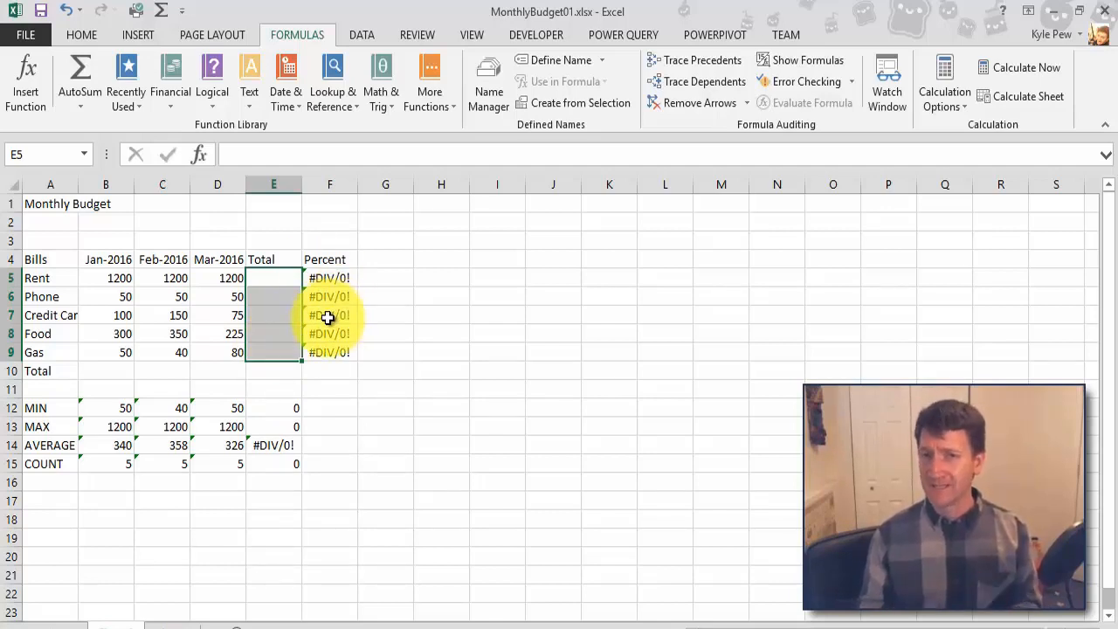
Step: Total each month separately with AutoSum in cells B10, C10 and D10, each summing rows 5 to 9 of its own column
{"action": "left_click", "coordinate": [113, 372]}
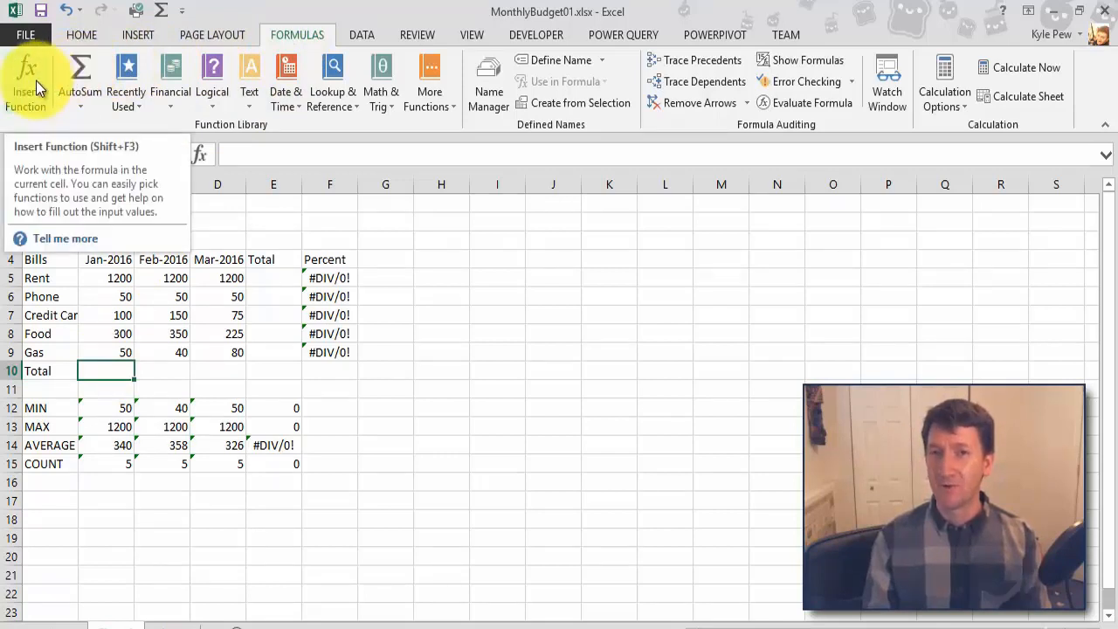
{"action": "left_click", "coordinate": [81, 63]}
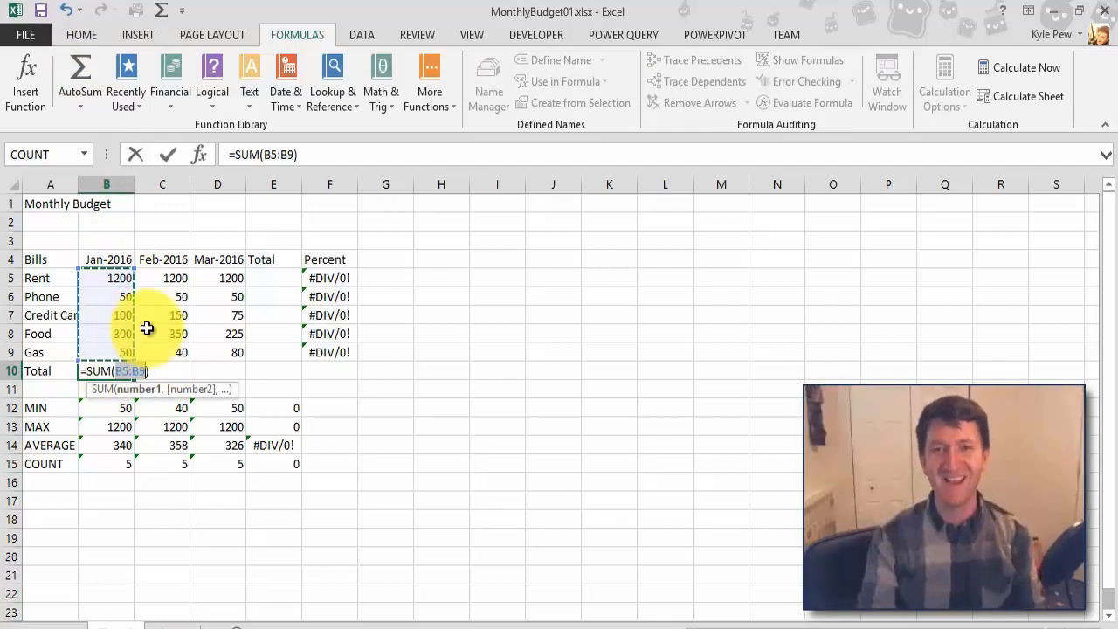
{"action": "key", "text": "Return"}
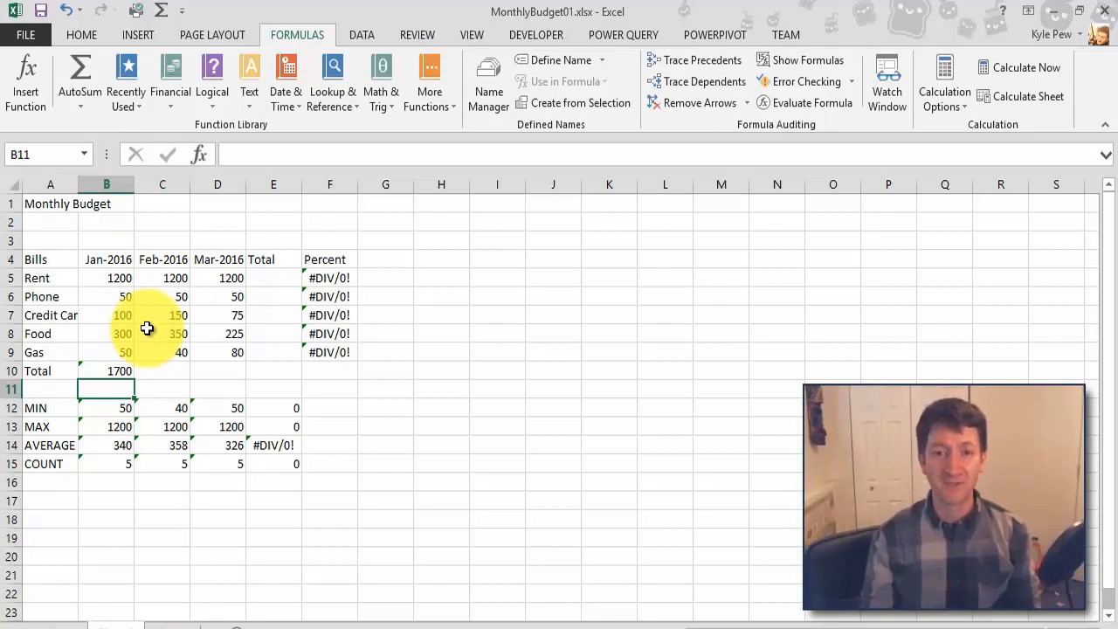
{"action": "left_click", "coordinate": [161, 374]}
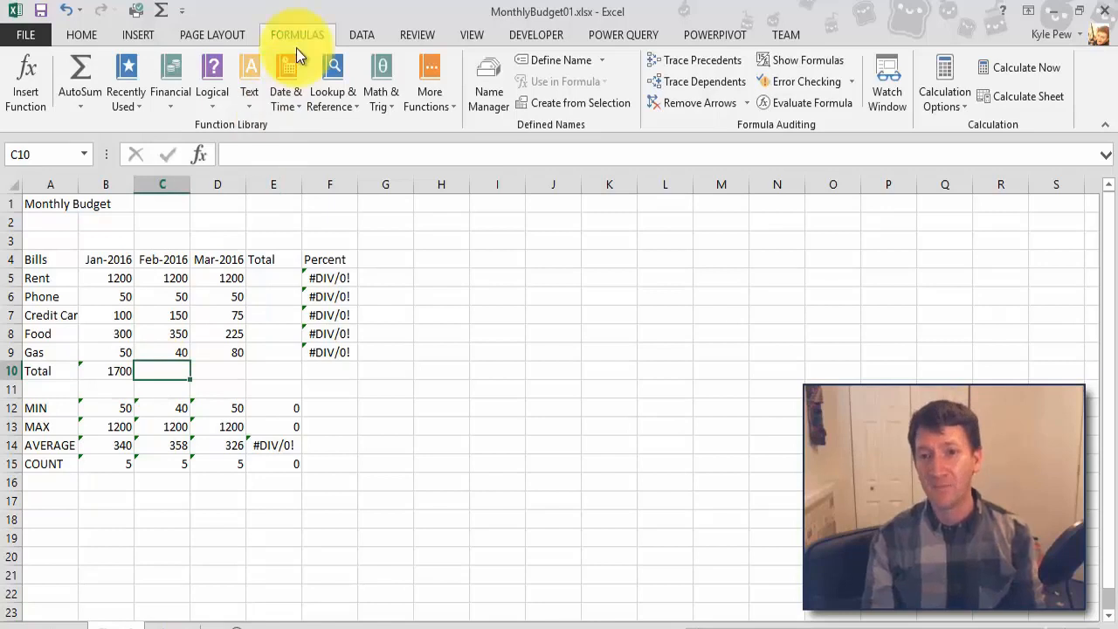
{"action": "left_click", "coordinate": [89, 75]}
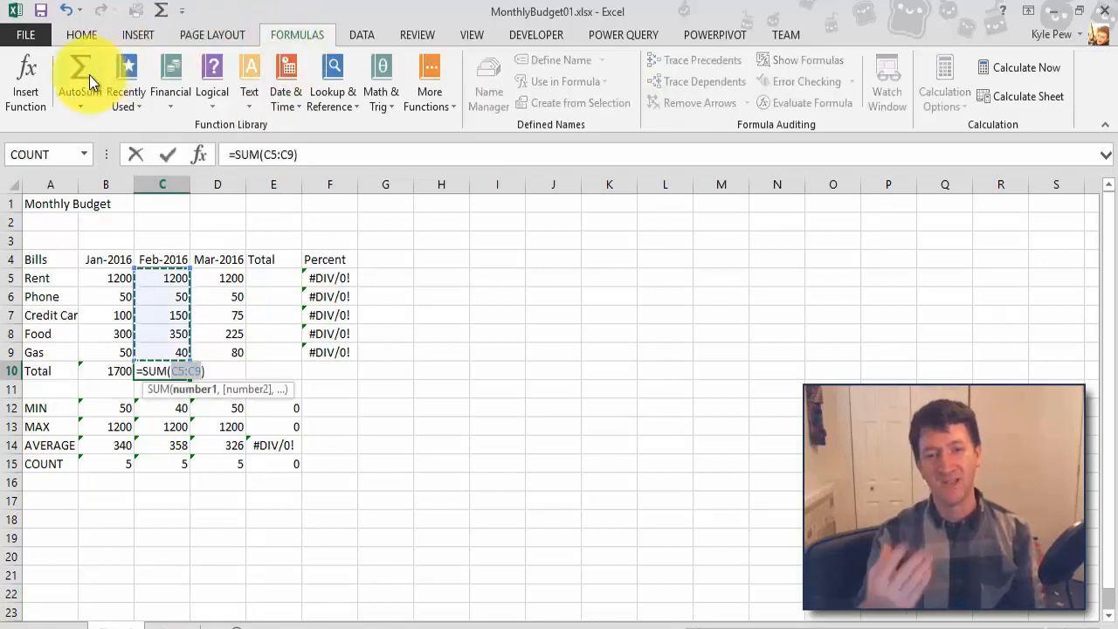
{"action": "key", "text": "Return"}
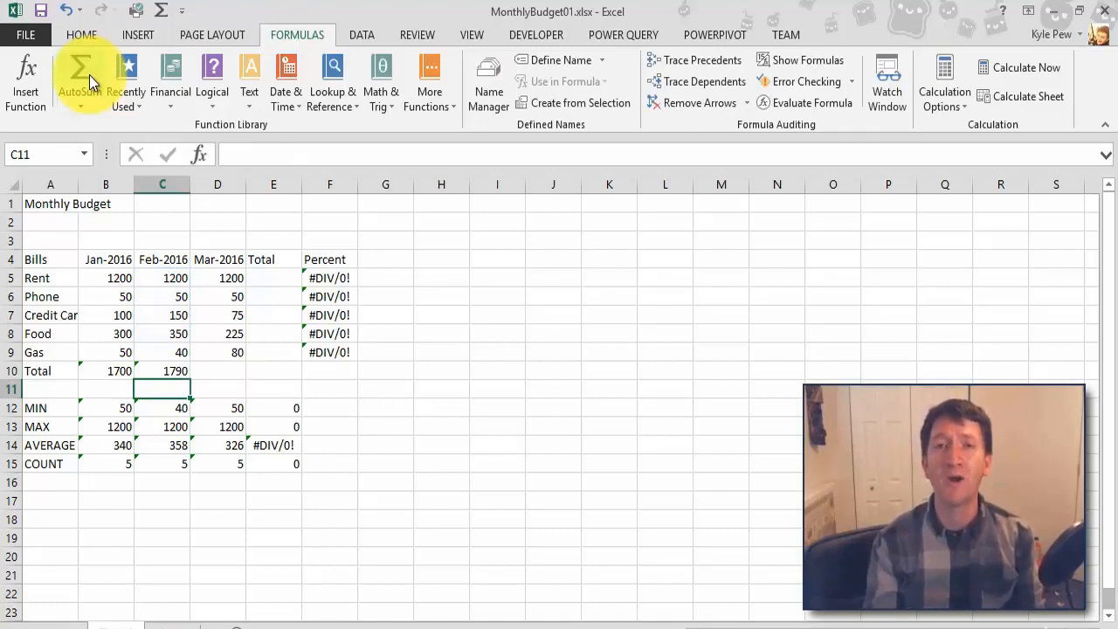
{"action": "left_click", "coordinate": [217, 380]}
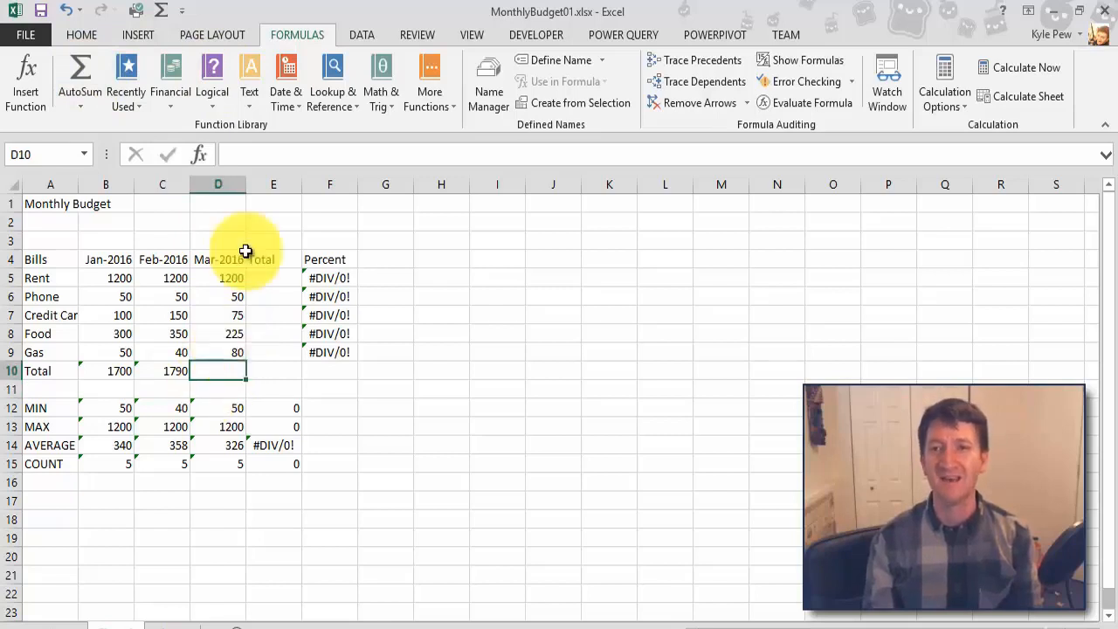
{"action": "left_click", "coordinate": [80, 66]}
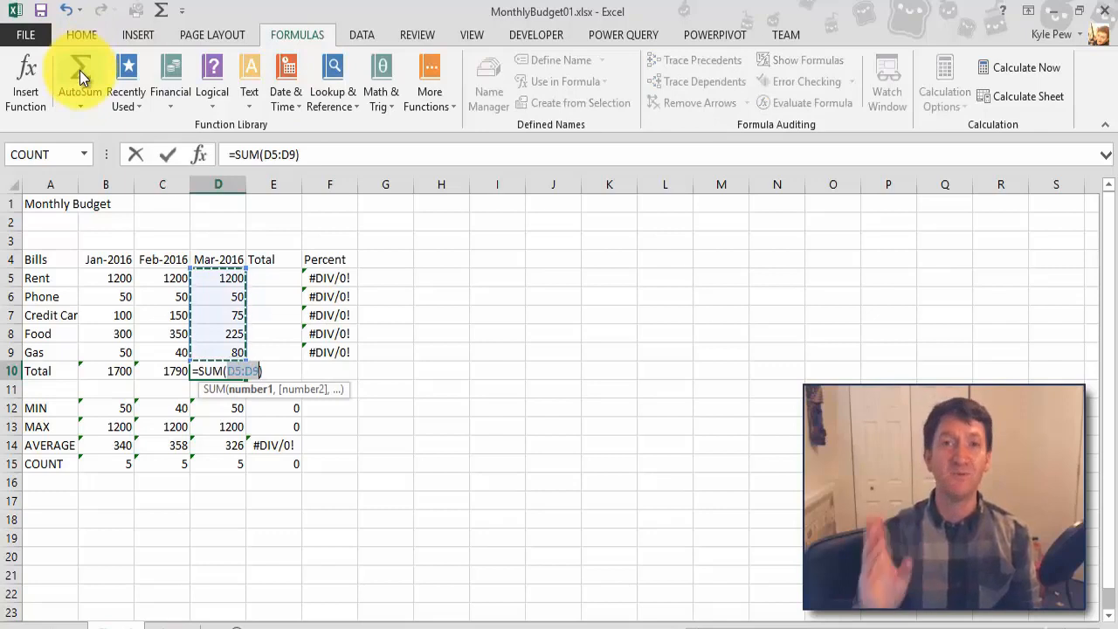
{"action": "key", "text": "Return"}
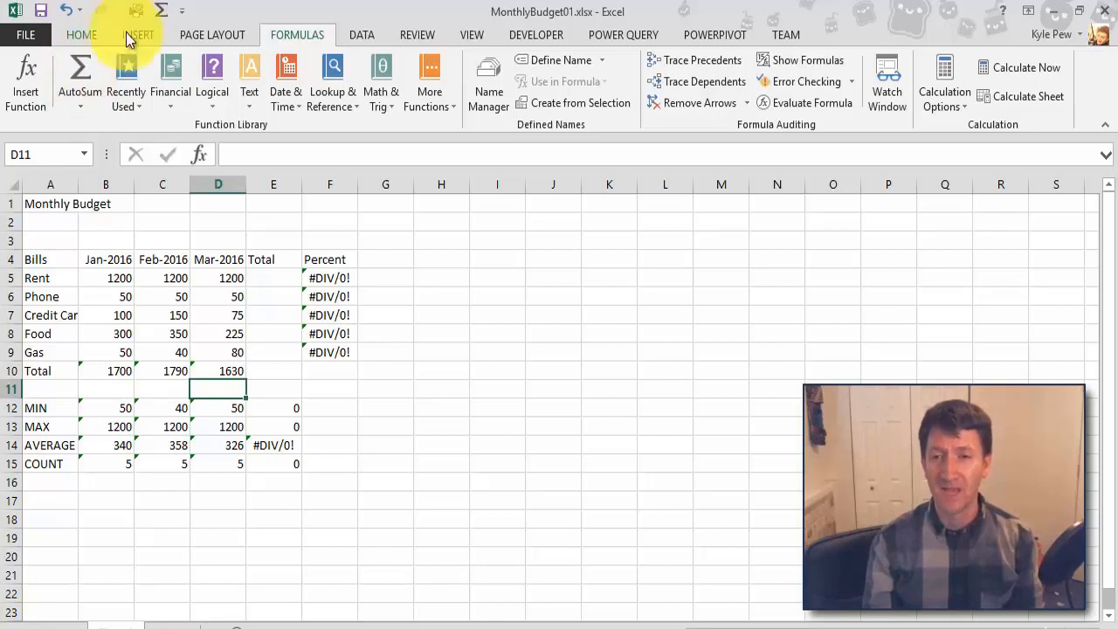
Step: Total the Rent and Phone rows with AutoSum, using B5:D5 in cell E5 and B6:D6 in cell E6
{"action": "left_click", "coordinate": [275, 283]}
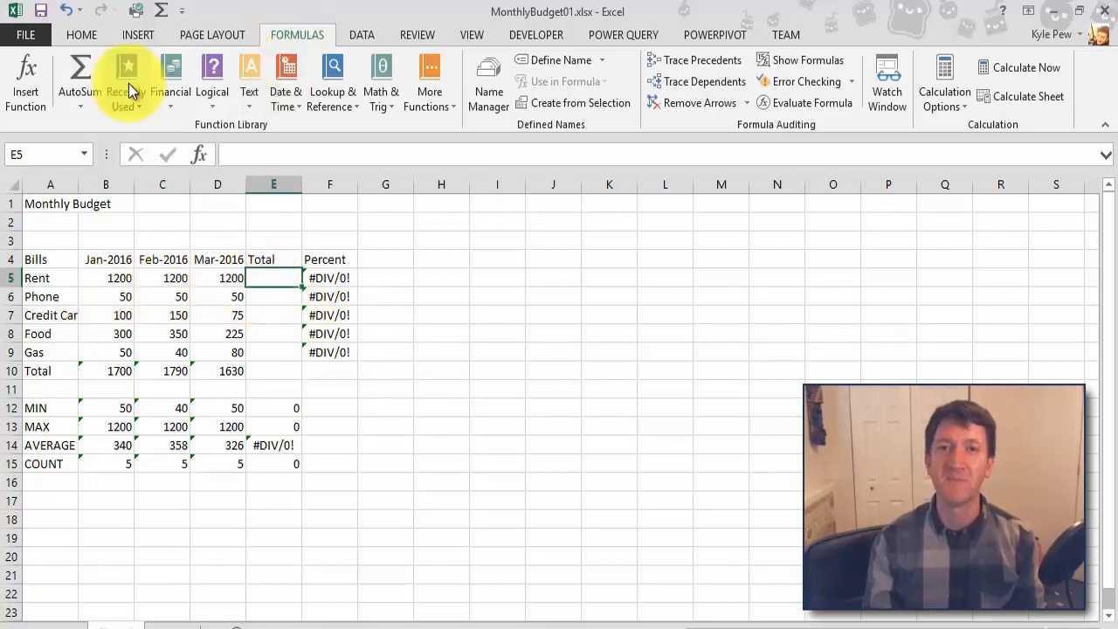
{"action": "left_click", "coordinate": [79, 72]}
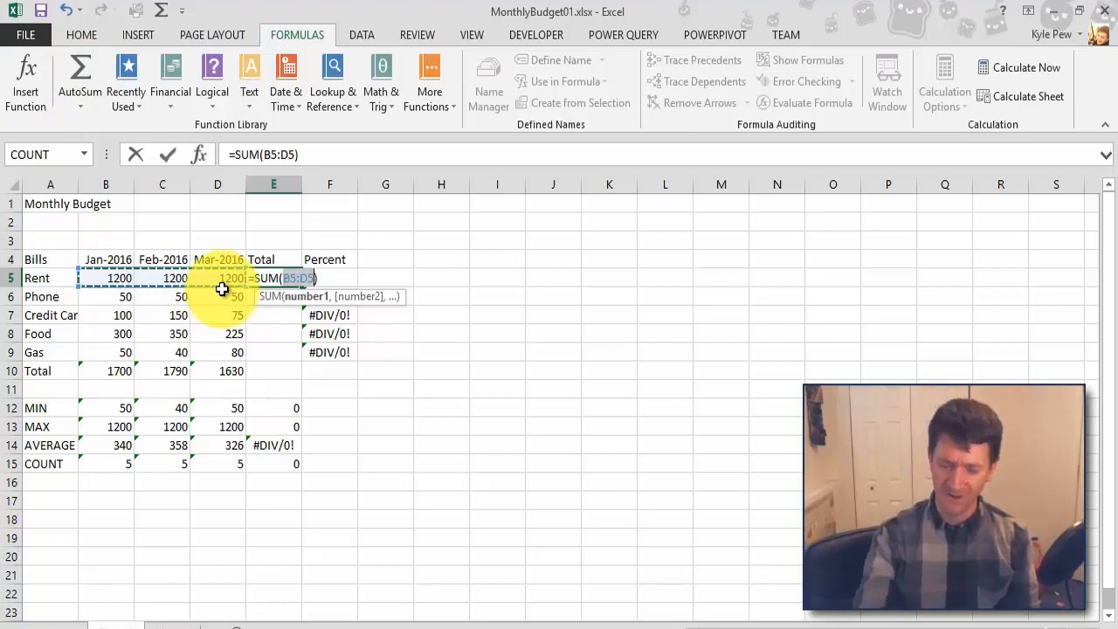
{"action": "key", "text": "Return"}
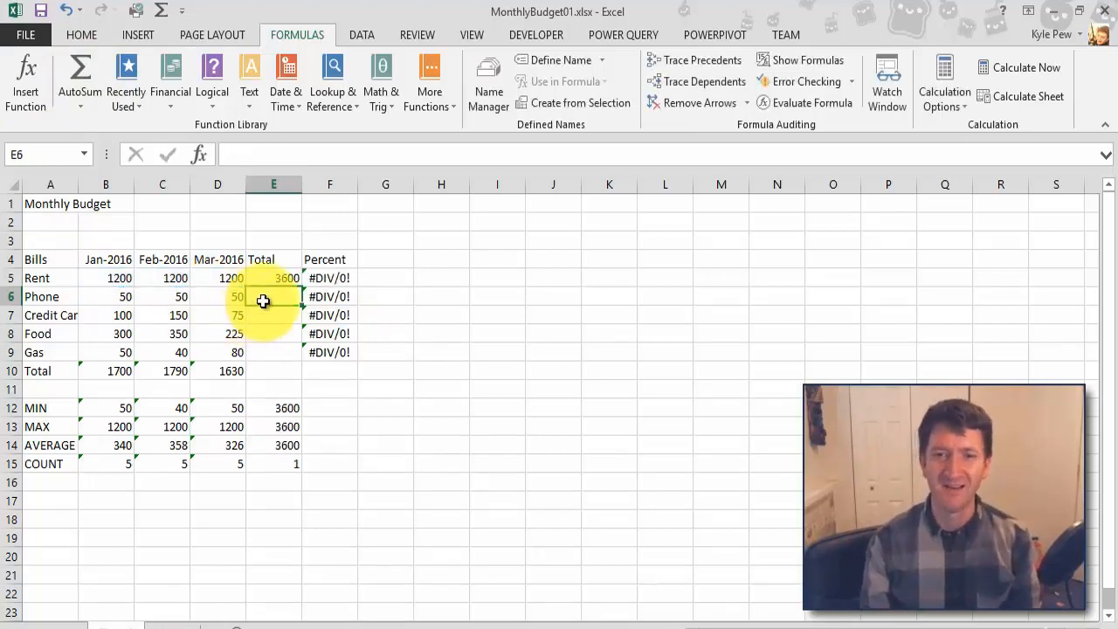
{"action": "left_click", "coordinate": [67, 66]}
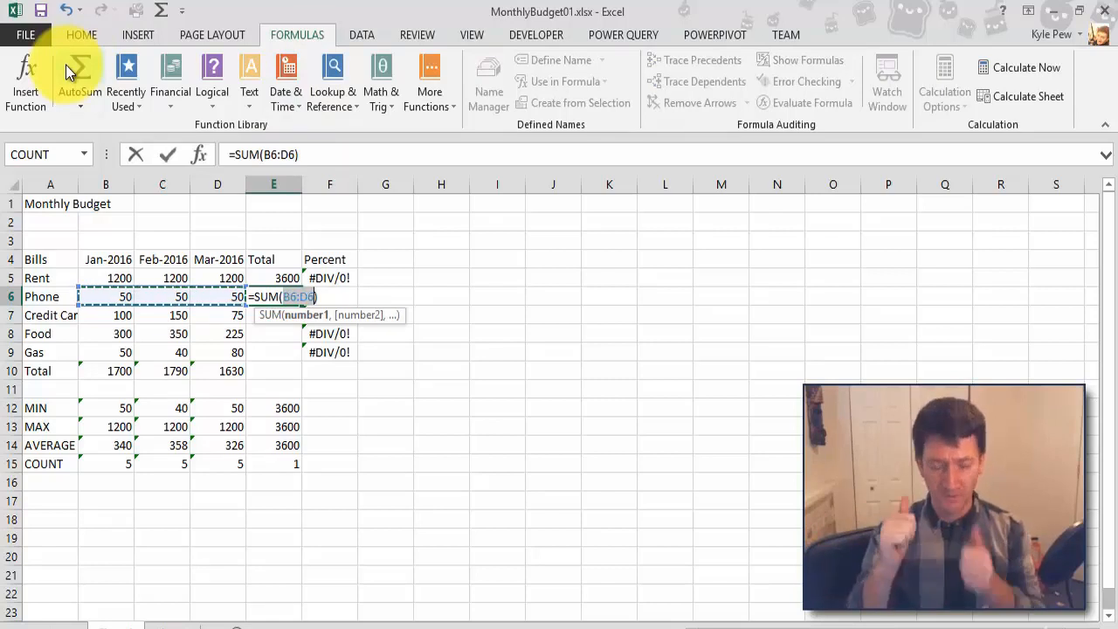
{"action": "key", "text": "Return"}
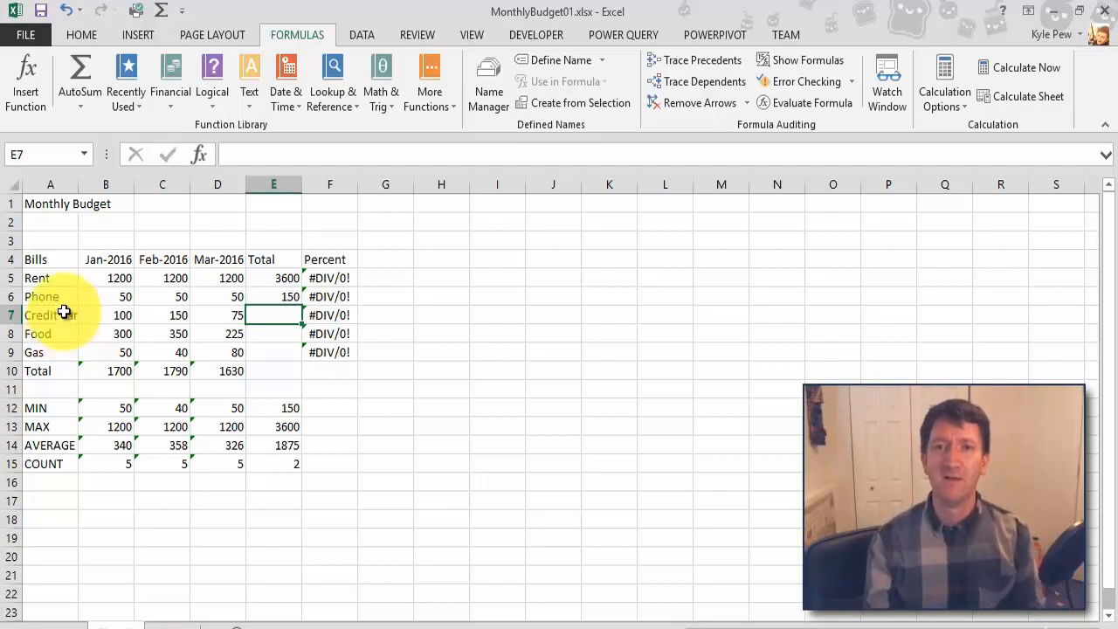
Step: Sum the credit card row in E7 with AutoSum, correcting its range to B7:D7, and start AutoSum for the Food row in E8
{"action": "left_click", "coordinate": [85, 63]}
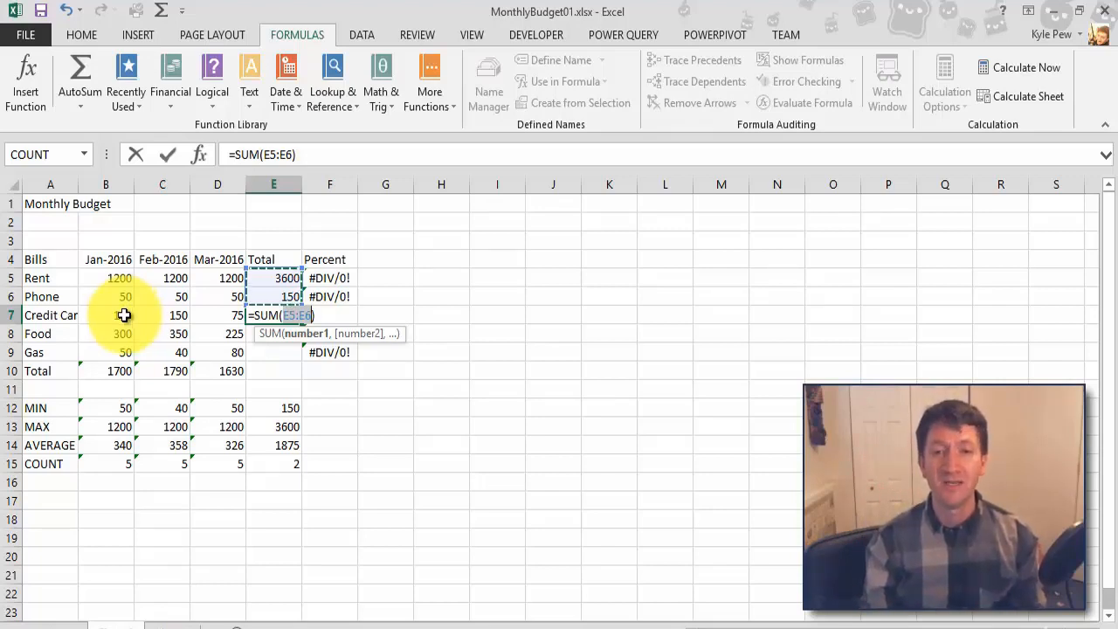
{"action": "left_click_drag", "start_coordinate": [124, 314], "coordinate": [196, 311]}
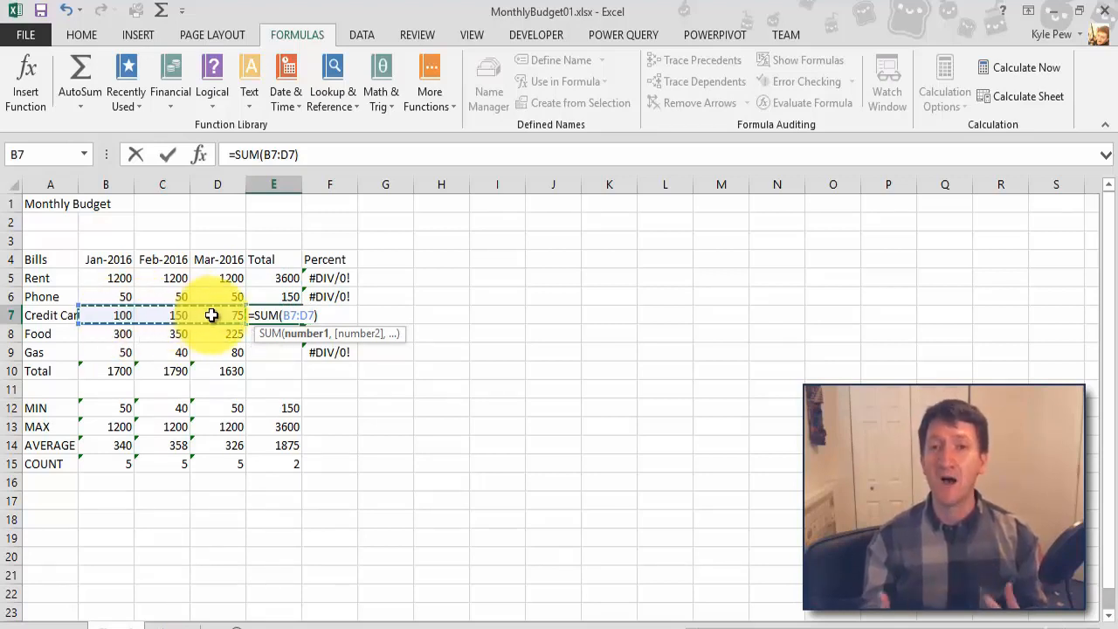
{"action": "key", "text": "Return"}
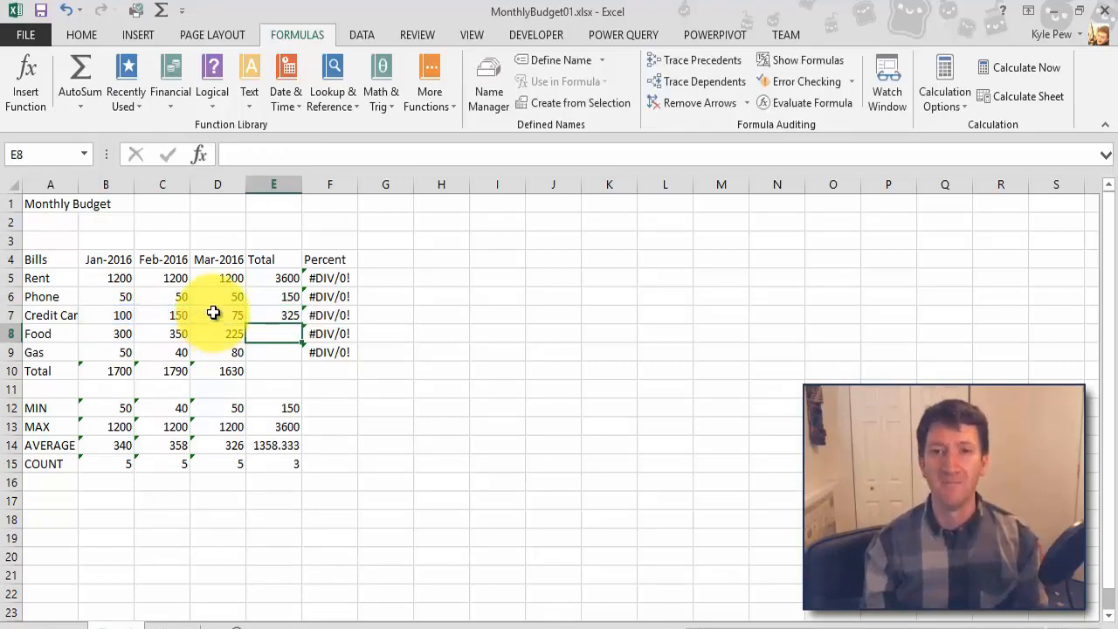
{"action": "left_click", "coordinate": [78, 87]}
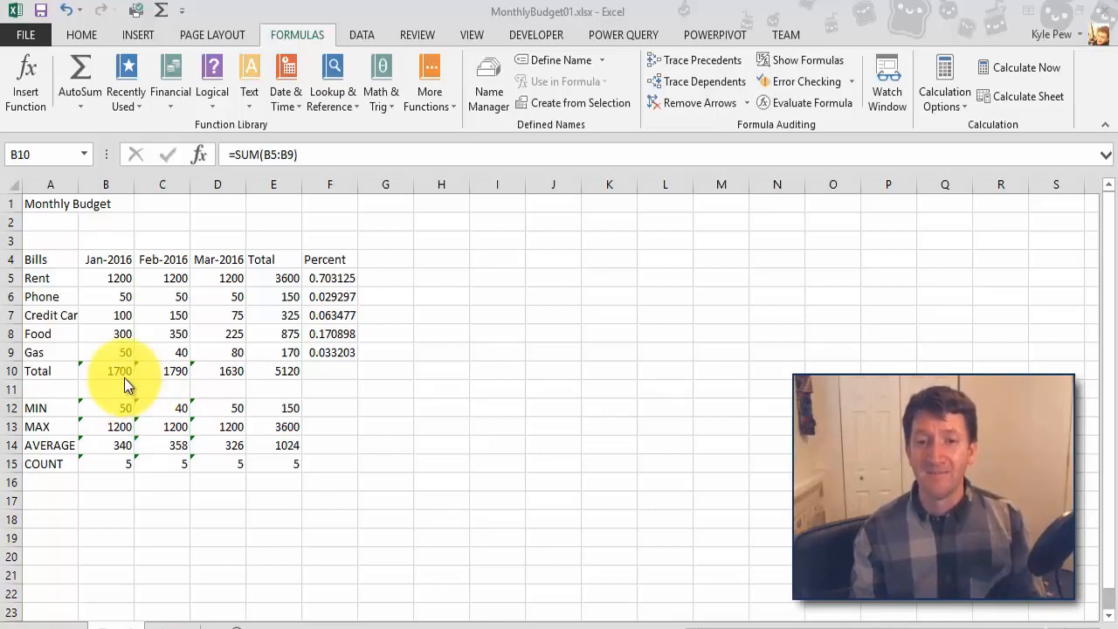
Step: Clear the SUM formulas from the Total row in B10:E10 and from the Total column in E5:E9
{"action": "left_click", "coordinate": [103, 370]}
{"action": "left_click_drag", "start_coordinate": [92, 367], "coordinate": [274, 369]}
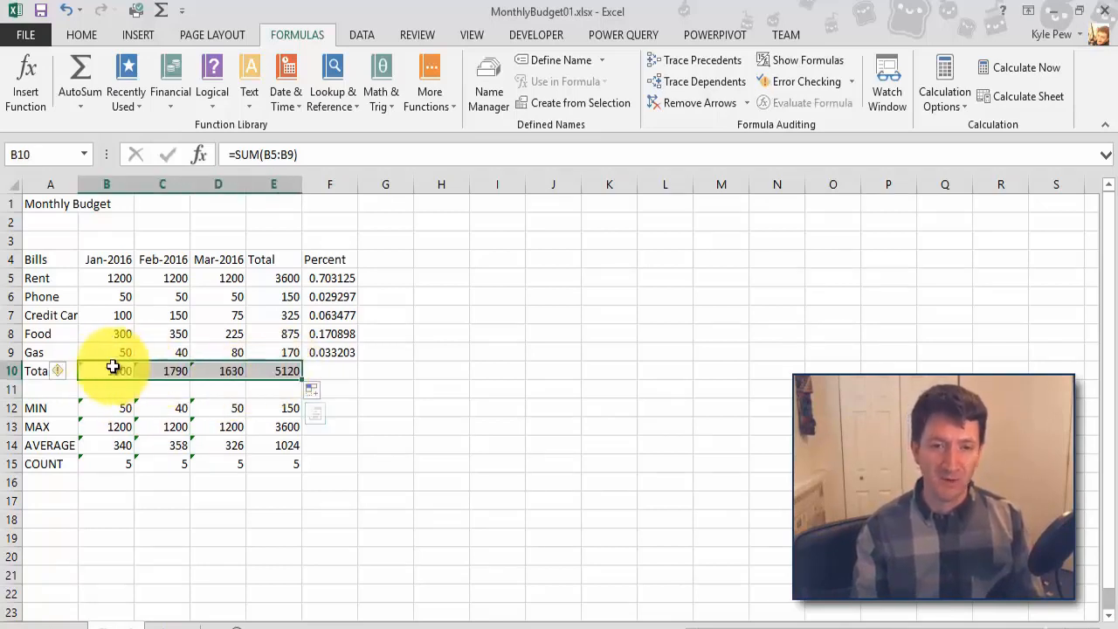
{"action": "key", "text": "Delete"}
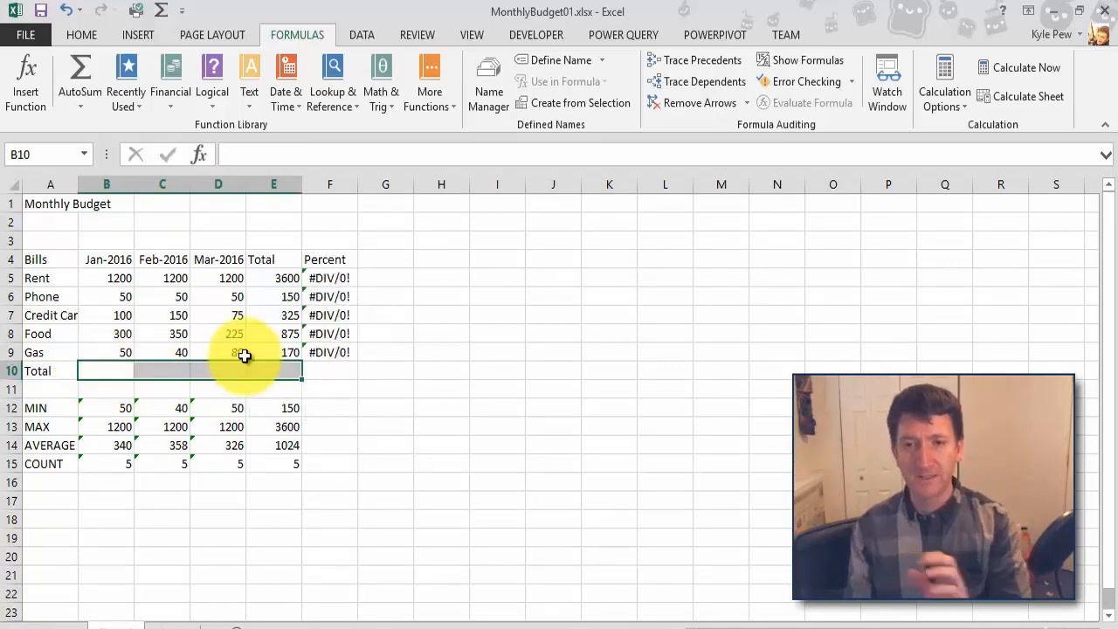
{"action": "left_click_drag", "start_coordinate": [271, 278], "coordinate": [269, 347]}
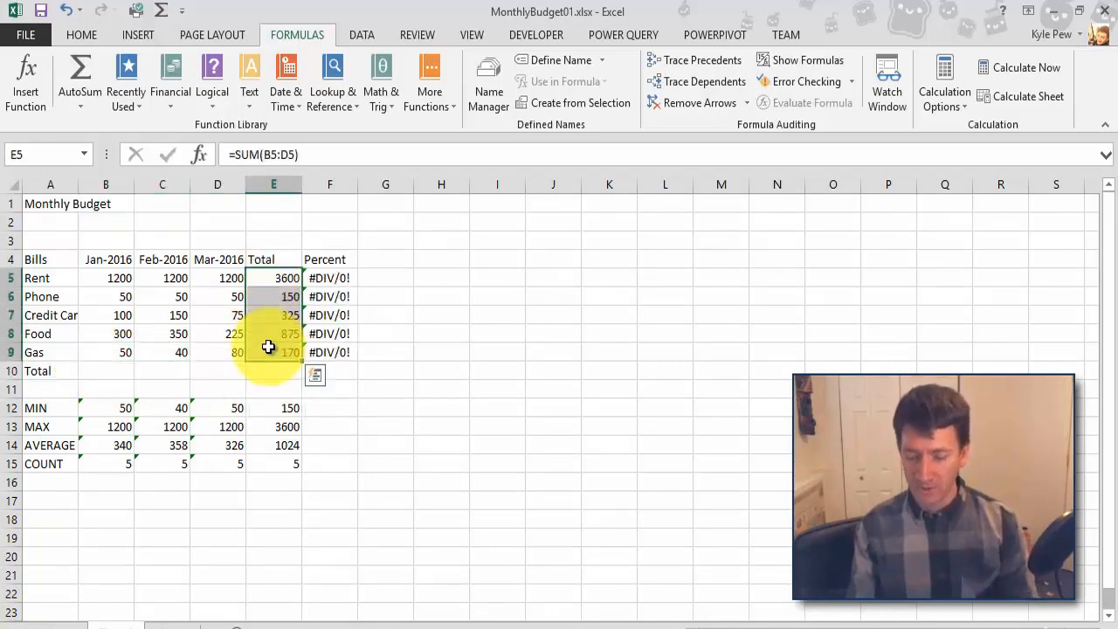
{"action": "key", "text": "Delete"}
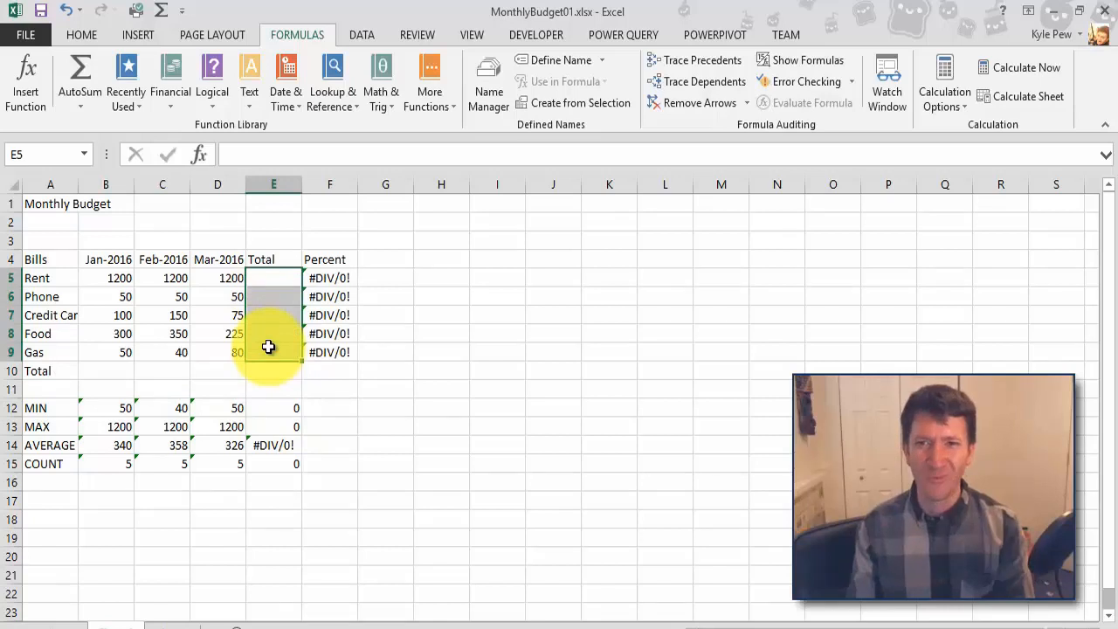
Step: Sum B5:B9 in cell B10 with AutoSum and copy the formula across to C10:D10 with AutoFill
{"action": "left_click", "coordinate": [121, 369]}
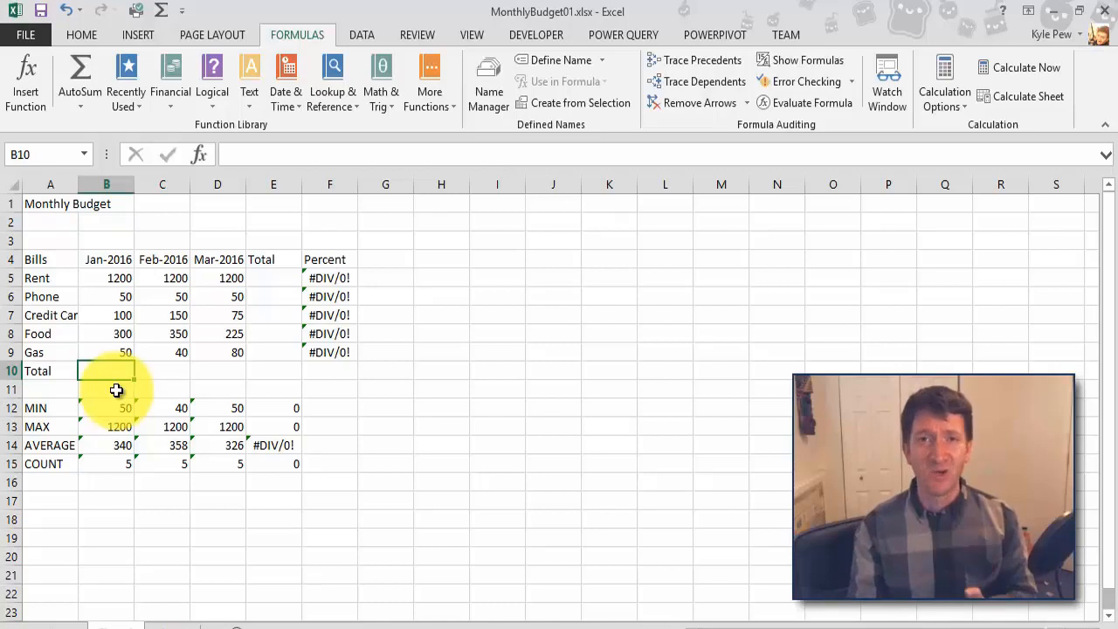
{"action": "left_click", "coordinate": [93, 66]}
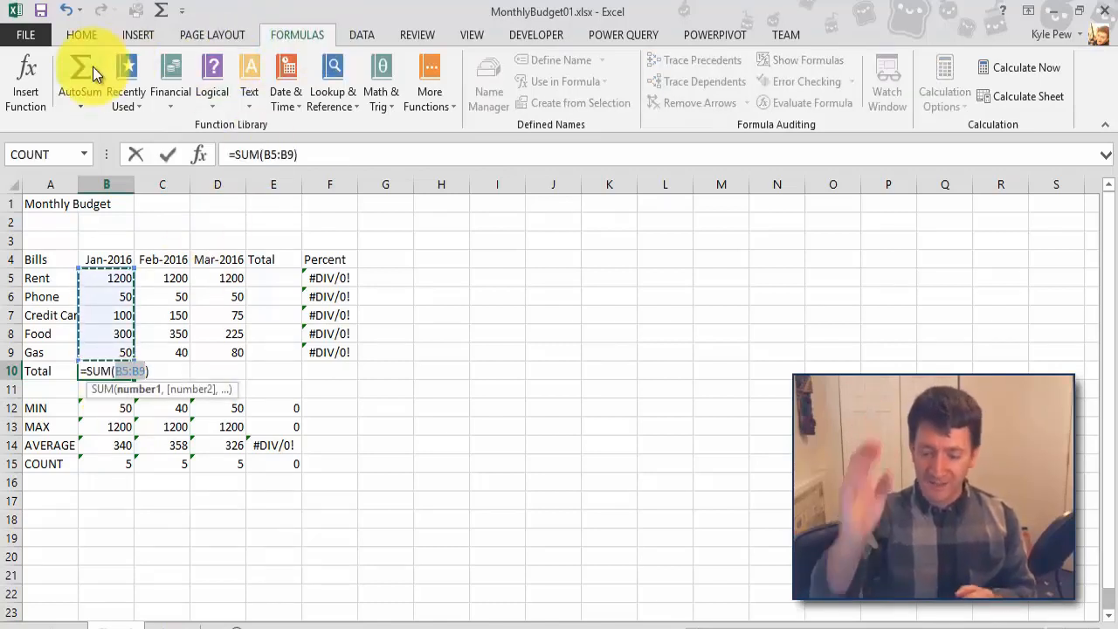
{"action": "key", "text": "Return"}
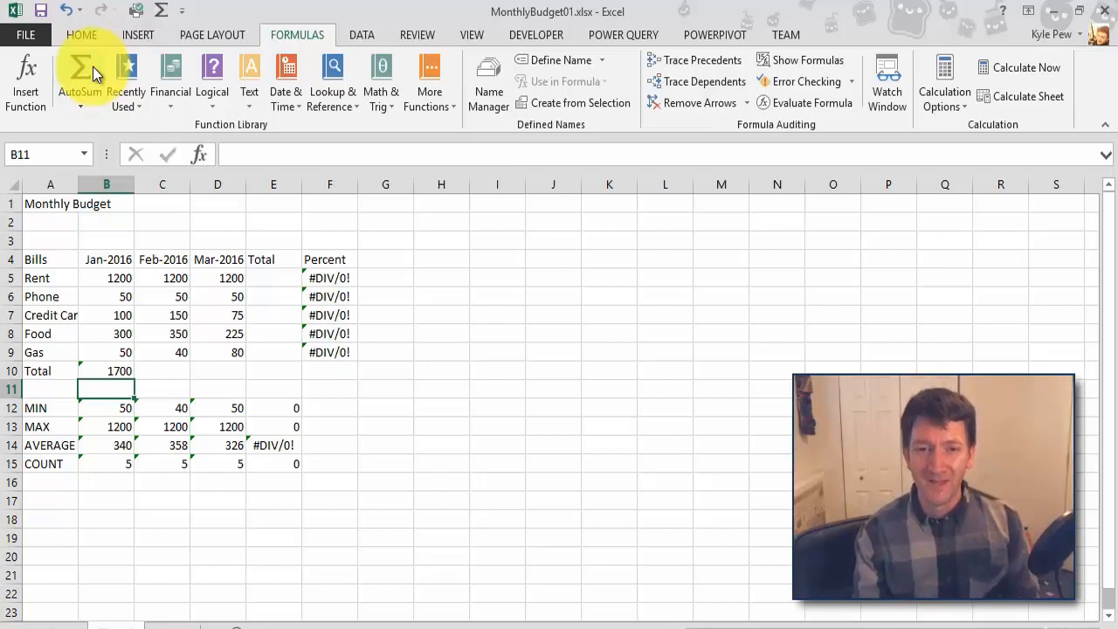
{"action": "left_click", "coordinate": [95, 369]}
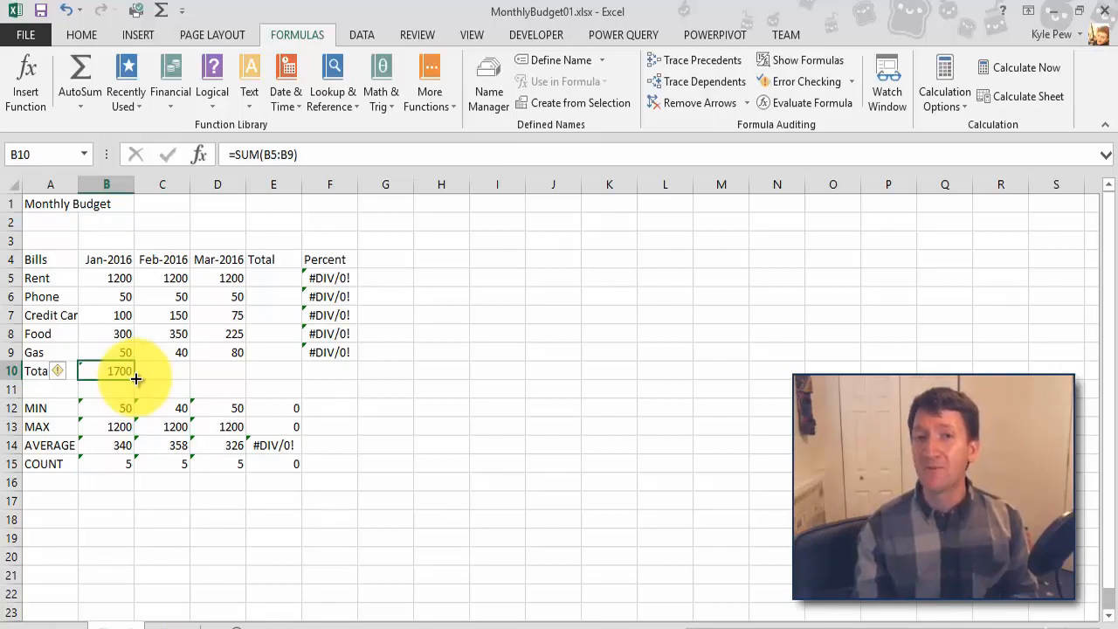
{"action": "left_click_drag", "start_coordinate": [136, 378], "coordinate": [228, 384]}
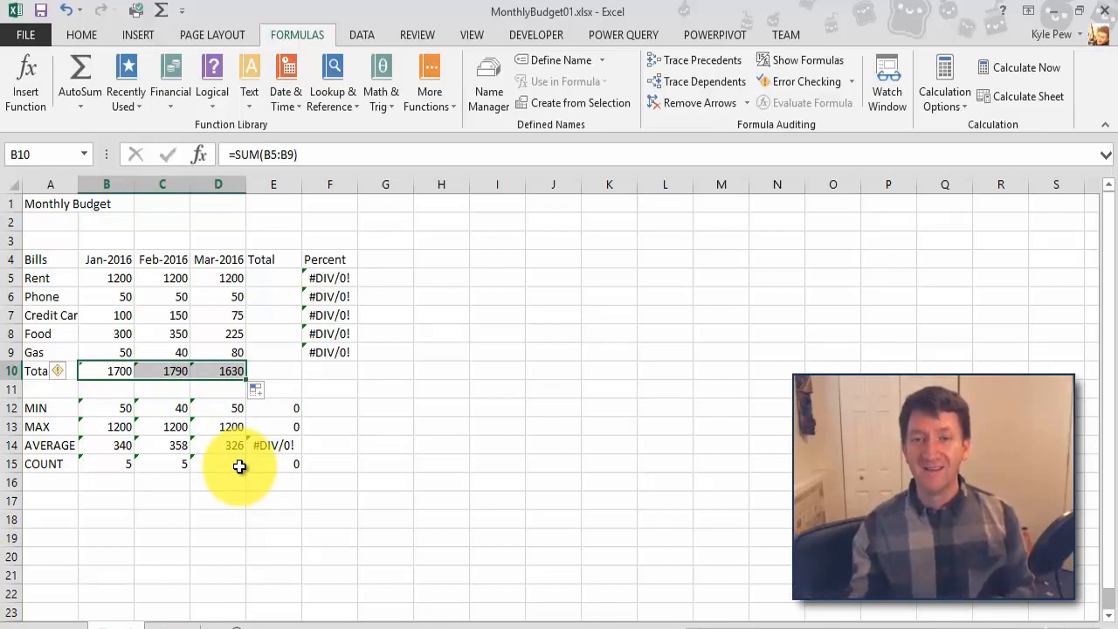
Step: Sum B5:D5 in cell E5 with AutoSum and copy the formula down through E10 with AutoFill
{"action": "left_click", "coordinate": [277, 279]}
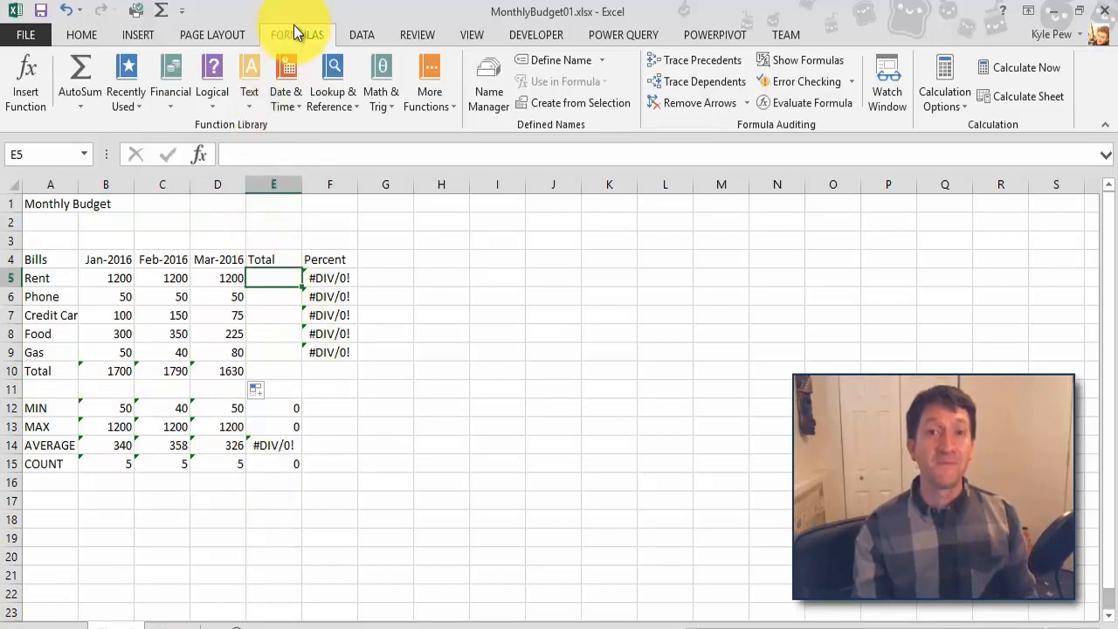
{"action": "left_click", "coordinate": [84, 71]}
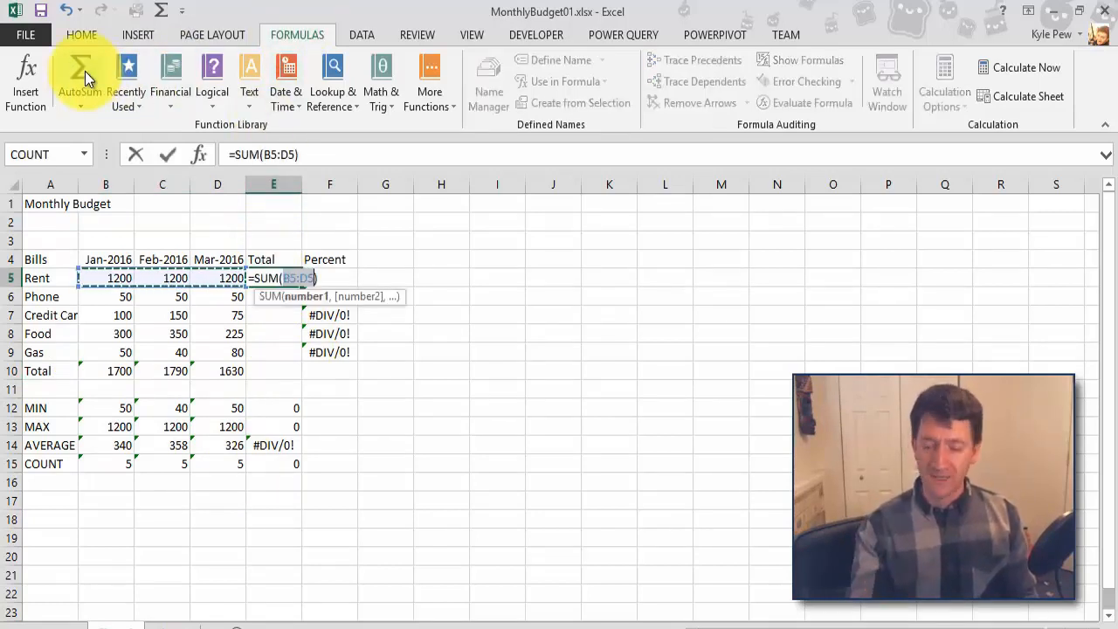
{"action": "key", "text": "Return"}
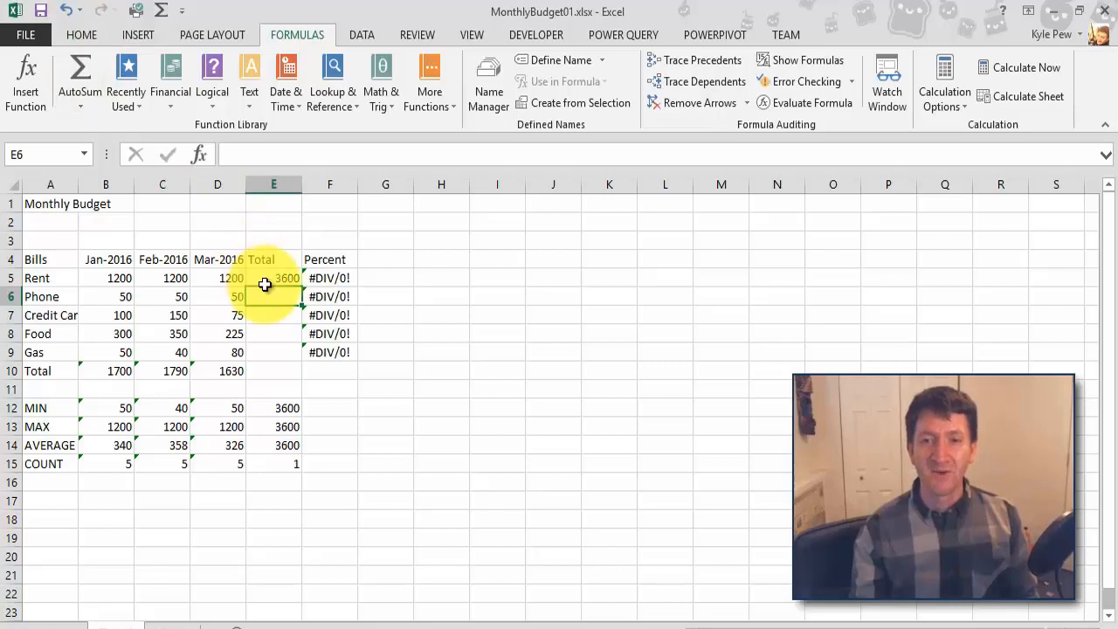
{"action": "left_click", "coordinate": [262, 281]}
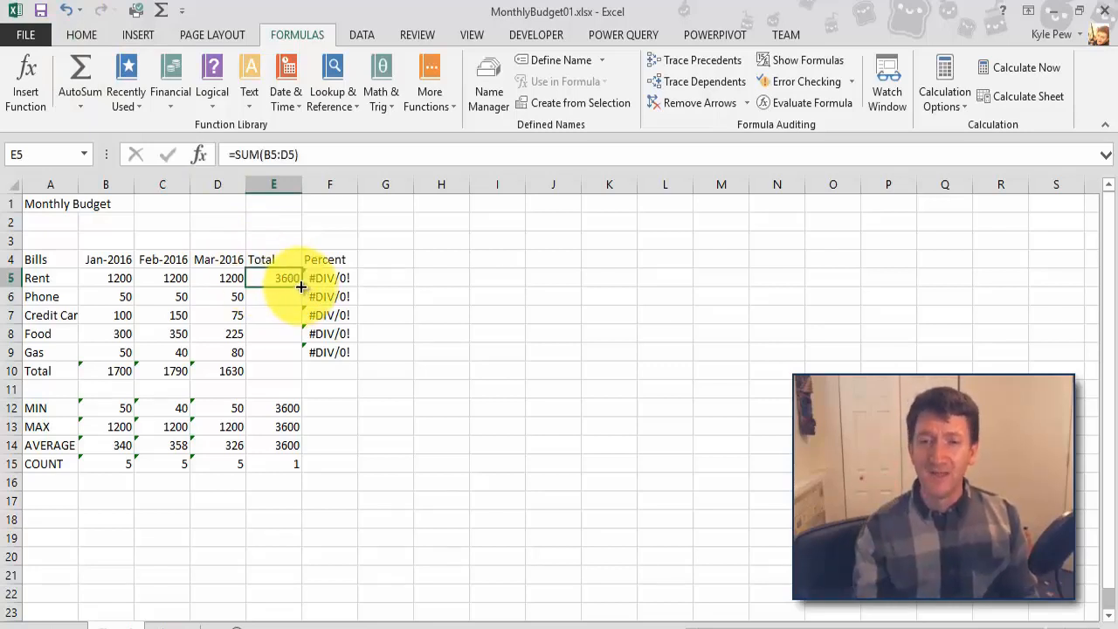
{"action": "left_click_drag", "start_coordinate": [300, 287], "coordinate": [299, 373]}
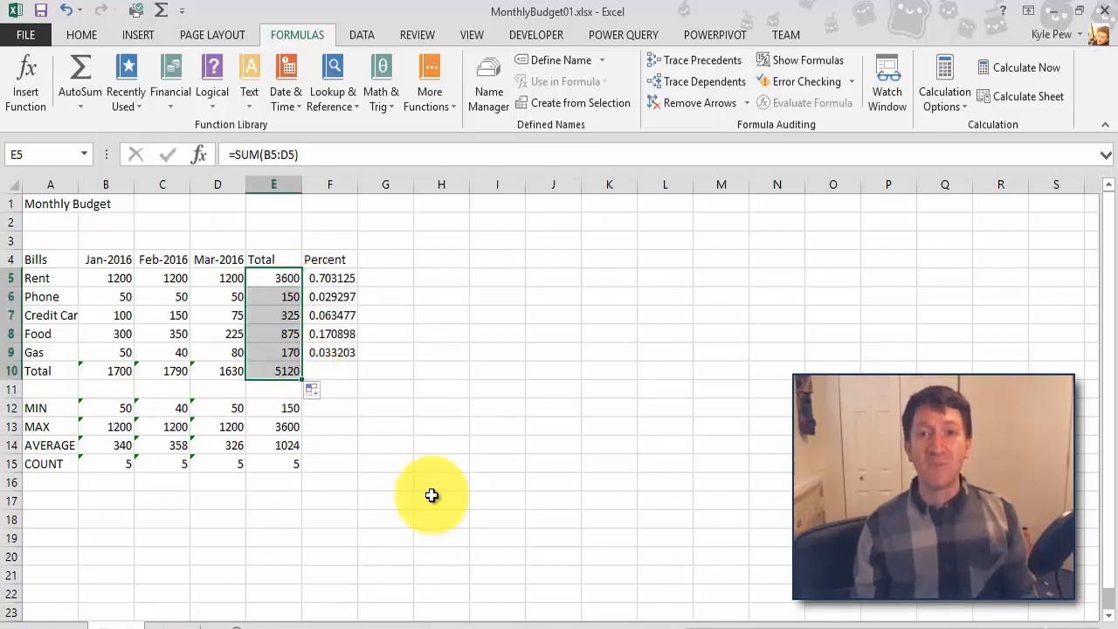